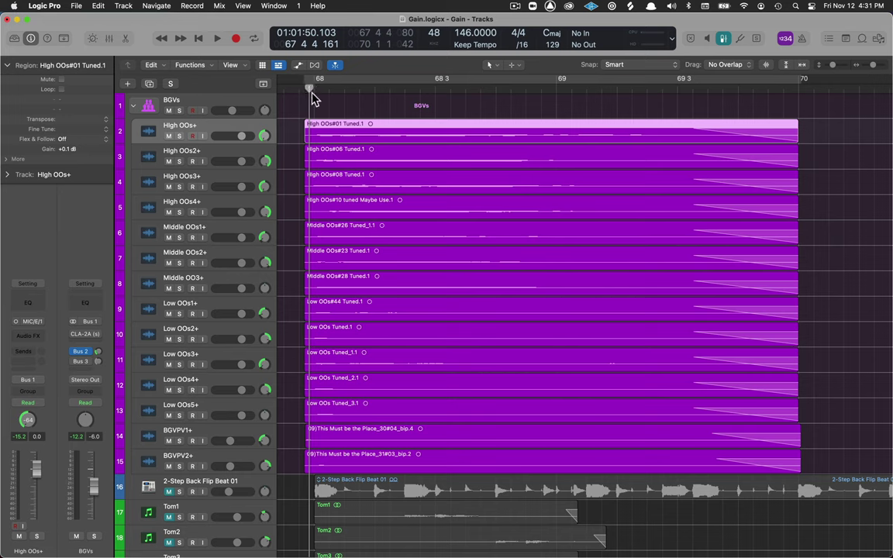
- Clear the region selection and play the background vocals from bar 68 to hear their levels
left_click(311, 93)
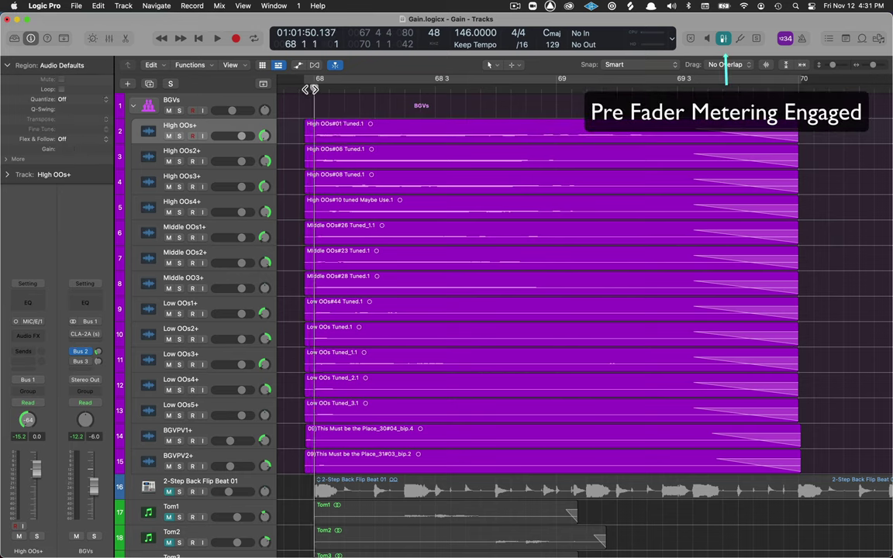
key("space")
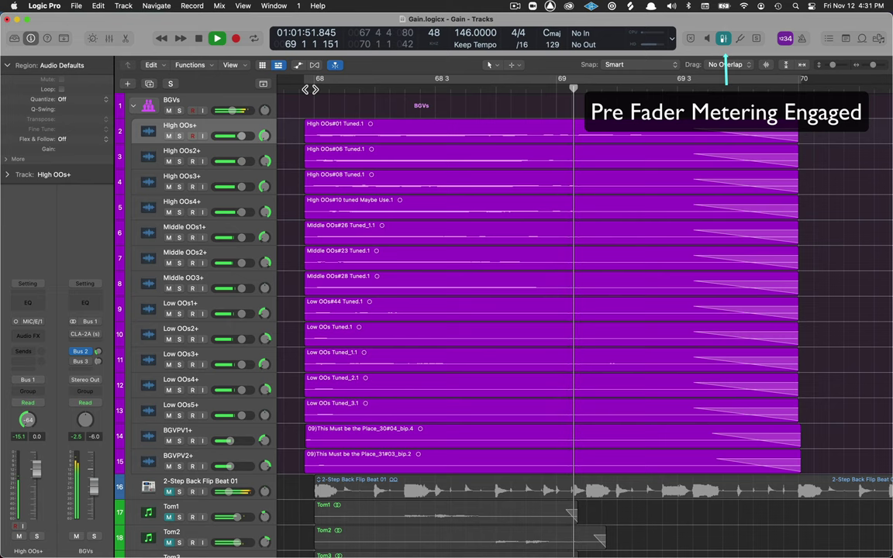
key("space")
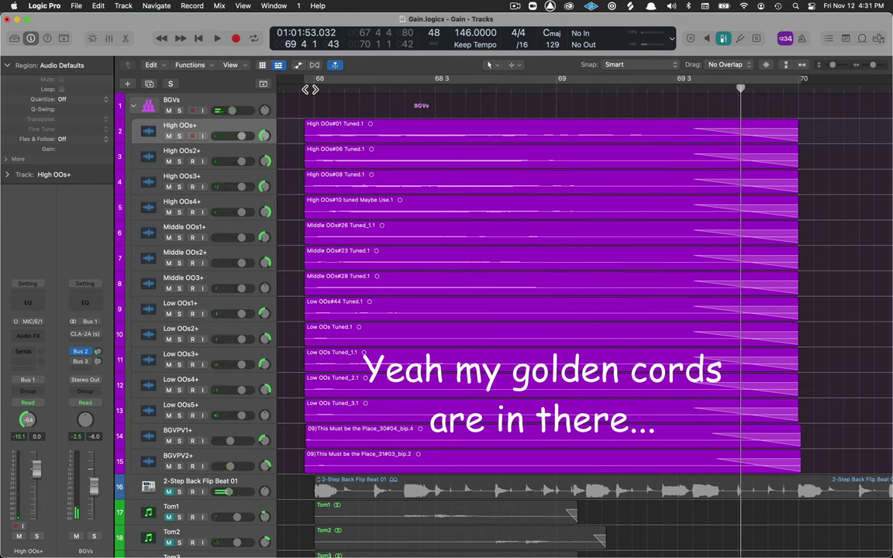
key("Return")
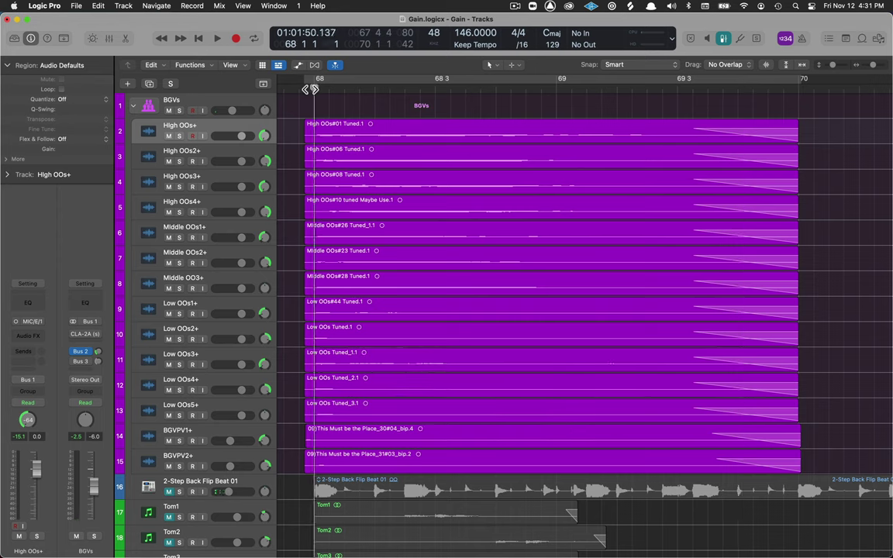
left_click_drag(314, 89, 307, 89)
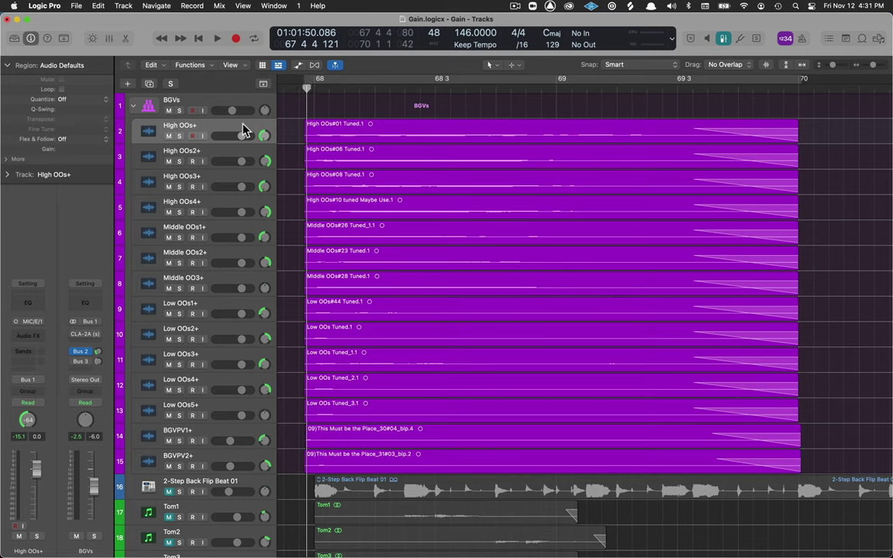
- Select the High OOs#01 Tuned.1 region and replay the vocals from just before bar 68
left_click(279, 125)
key("space")
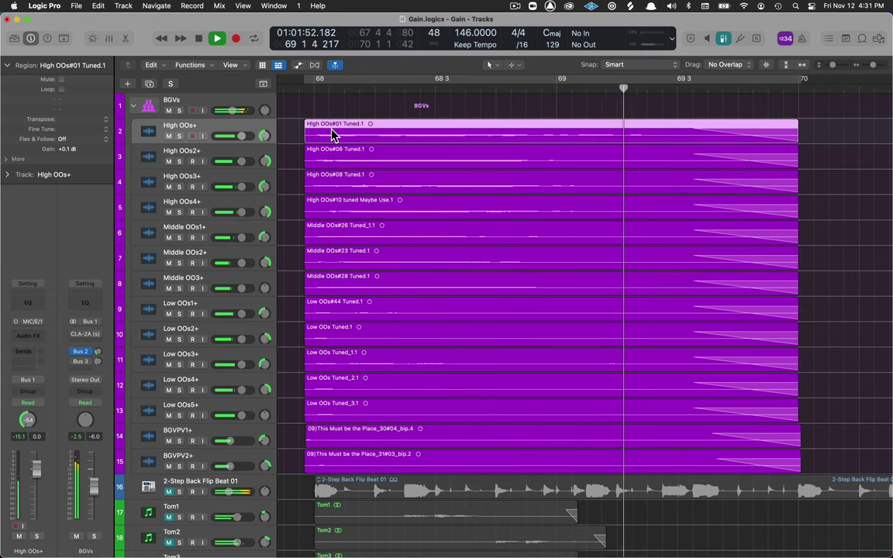
key("space")
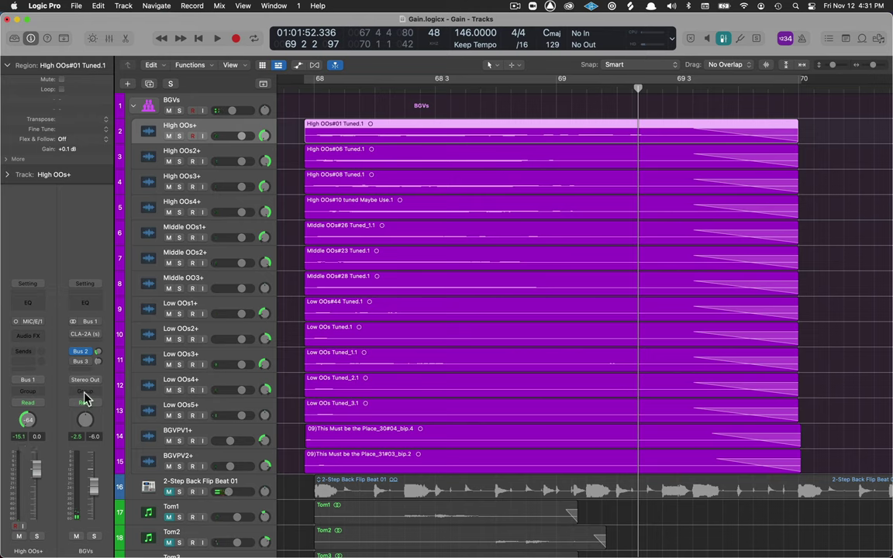
left_click(313, 90)
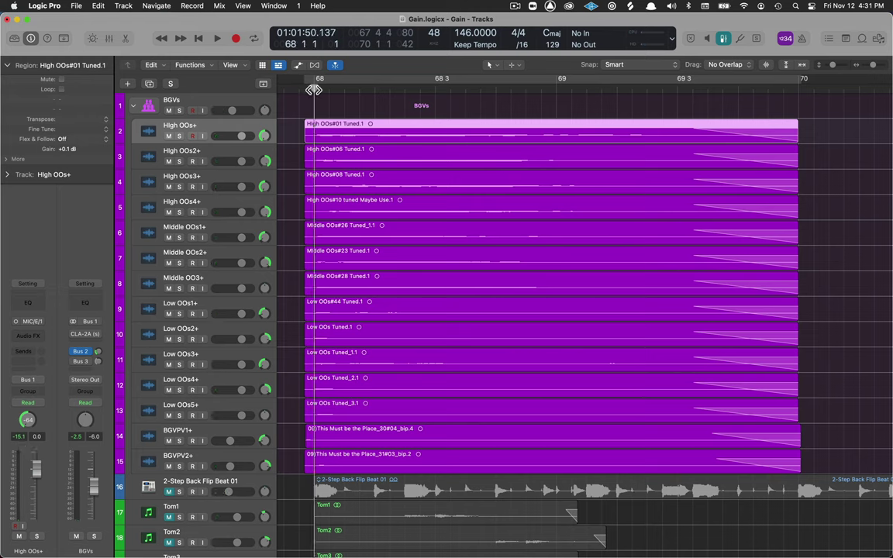
left_click_drag(313, 90, 305, 90)
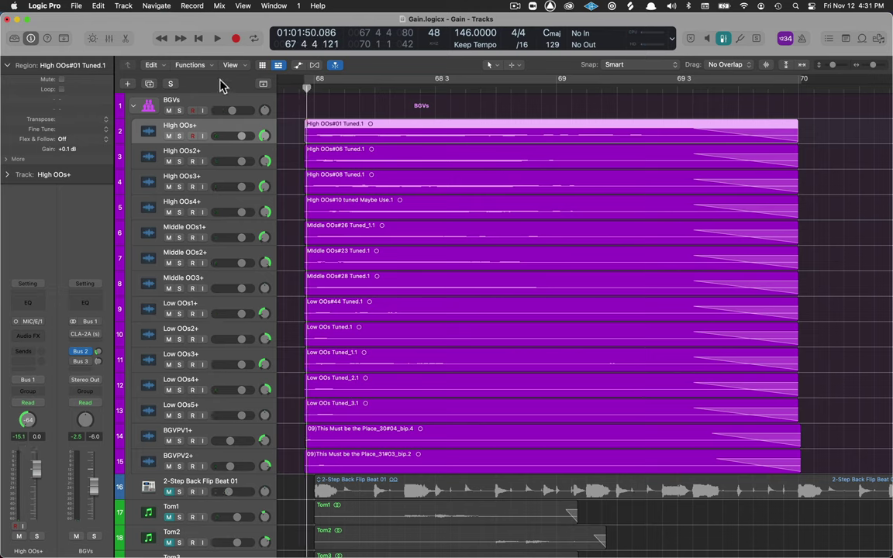
- Normalize High OOs#01 Tuned.1 region gain to a -15 dB peak, per individual track
left_click(203, 66)
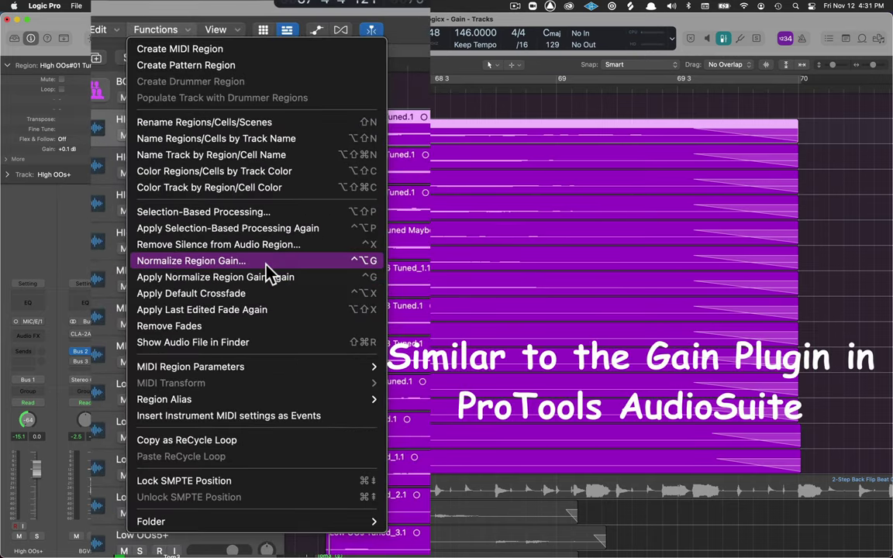
left_click(267, 262)
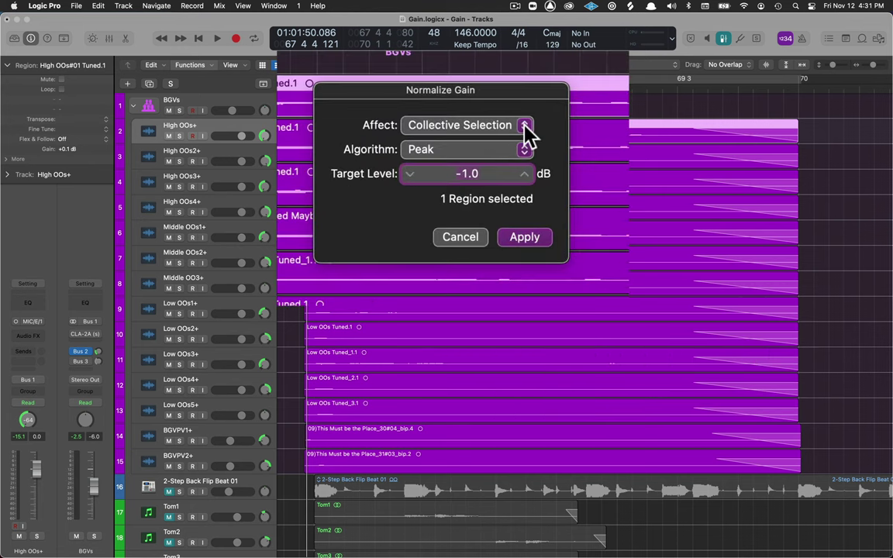
left_click(526, 127)
left_click(516, 149)
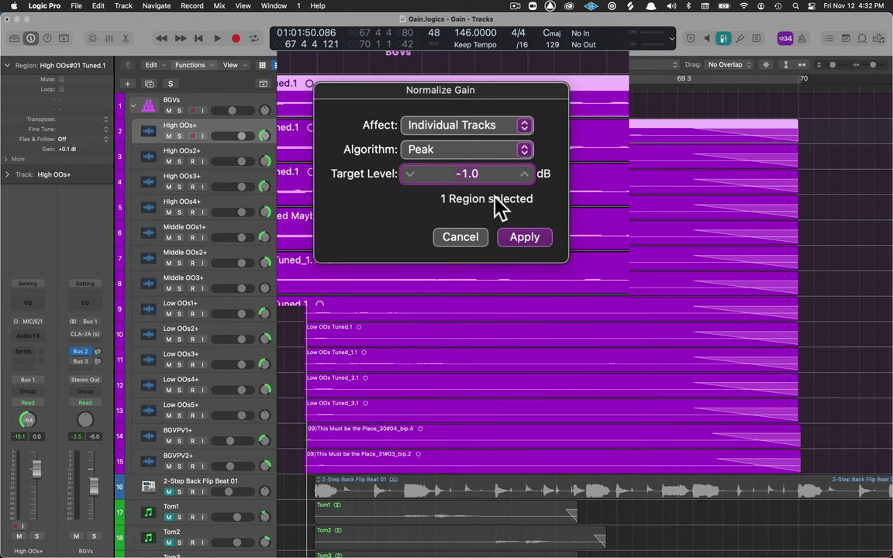
double_click(445, 177)
type("-1")
left_click(531, 232)
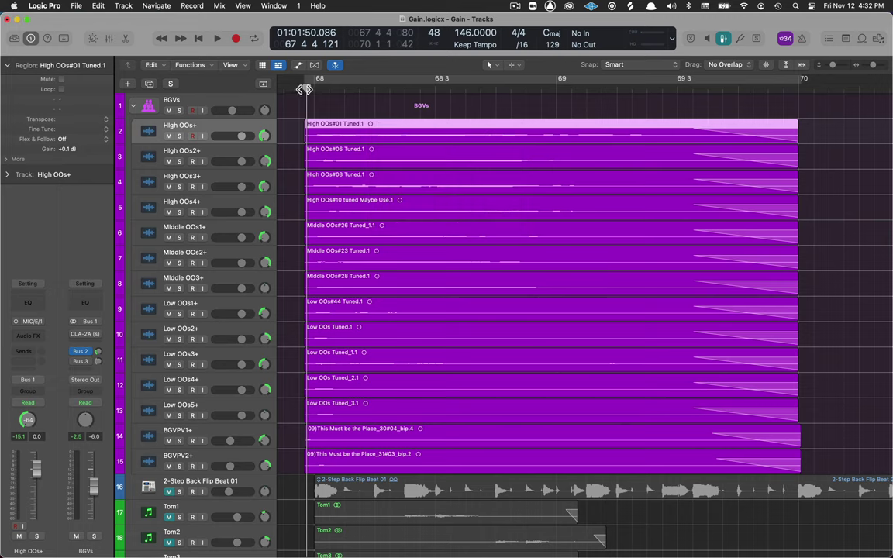
- Play back the normalized vocal from just before bar 68
left_click_drag(304, 89, 303, 89)
key("space")
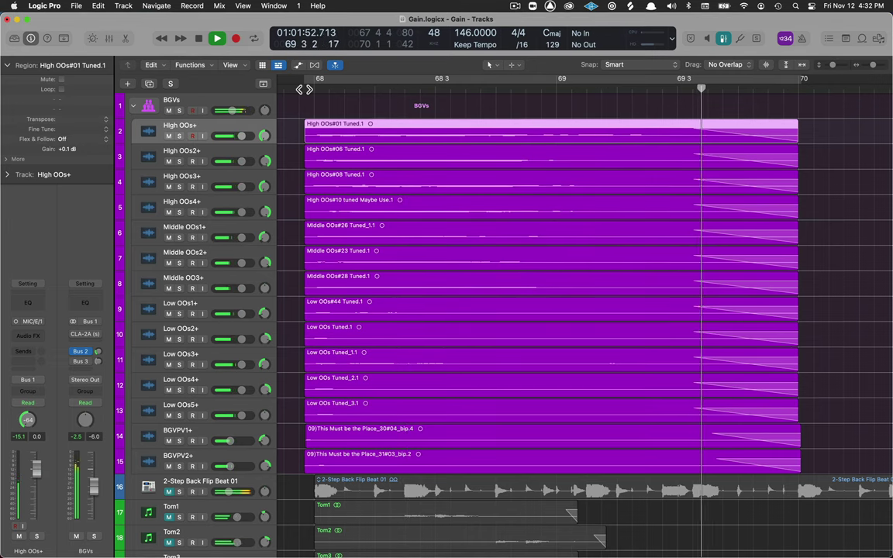
key("space")
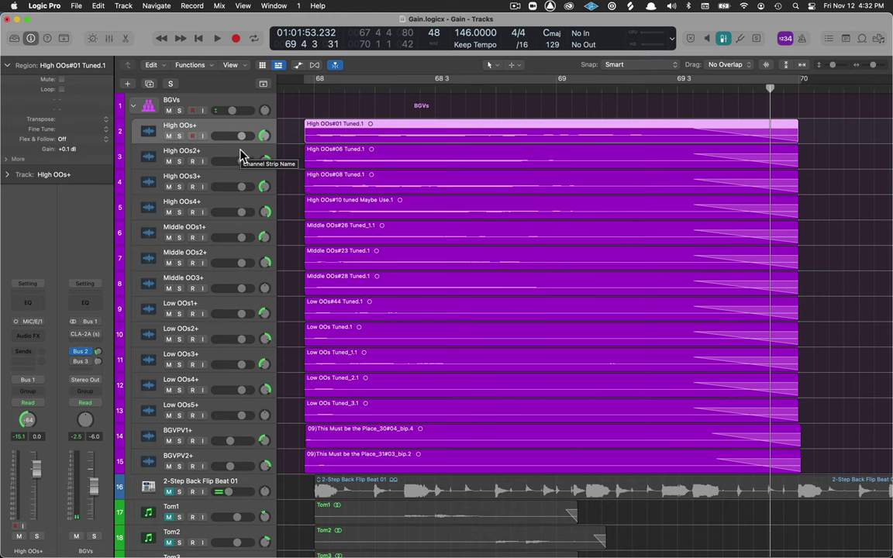
- Select tracks High OOs2+ through BGVPV2+ and apply the same -15 dB peak normalization to all 13 regions
left_click(240, 155)
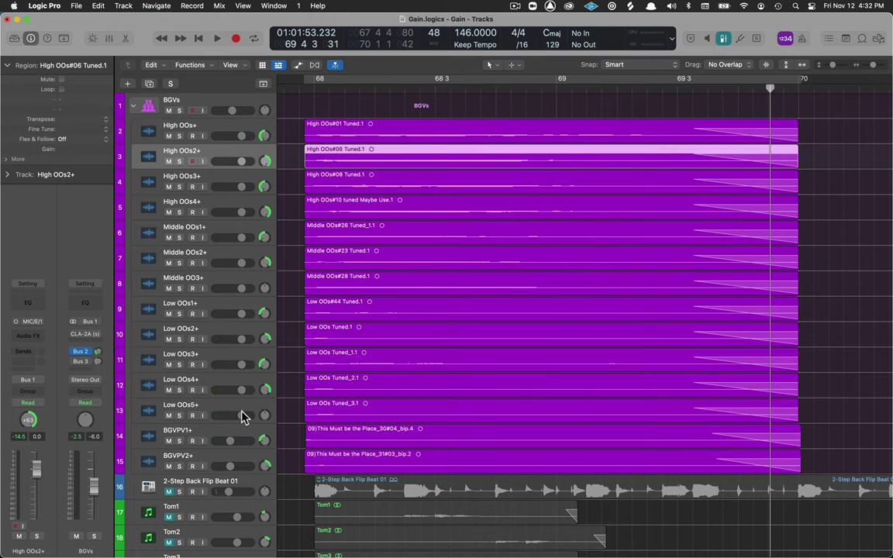
key("shift")
left_click(242, 463, "shift")
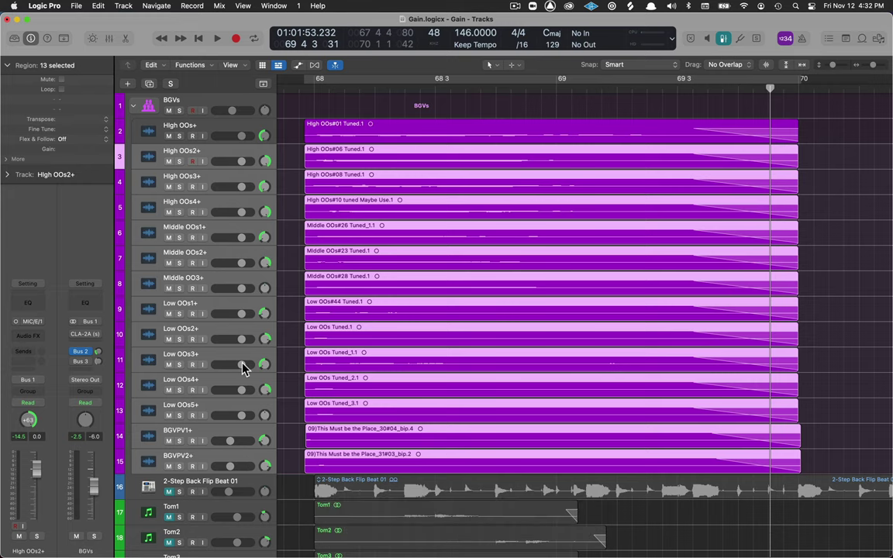
key("alt")
key("ctrl+alt+g")
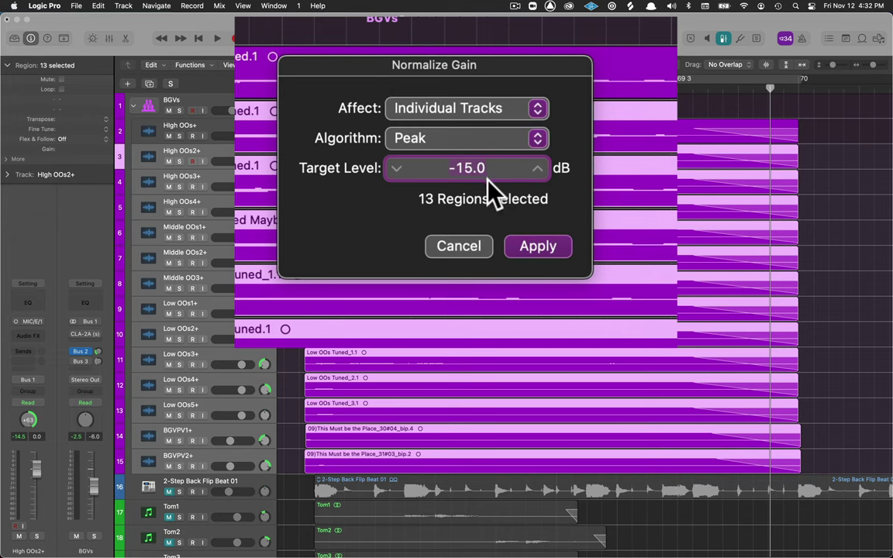
left_click(559, 251)
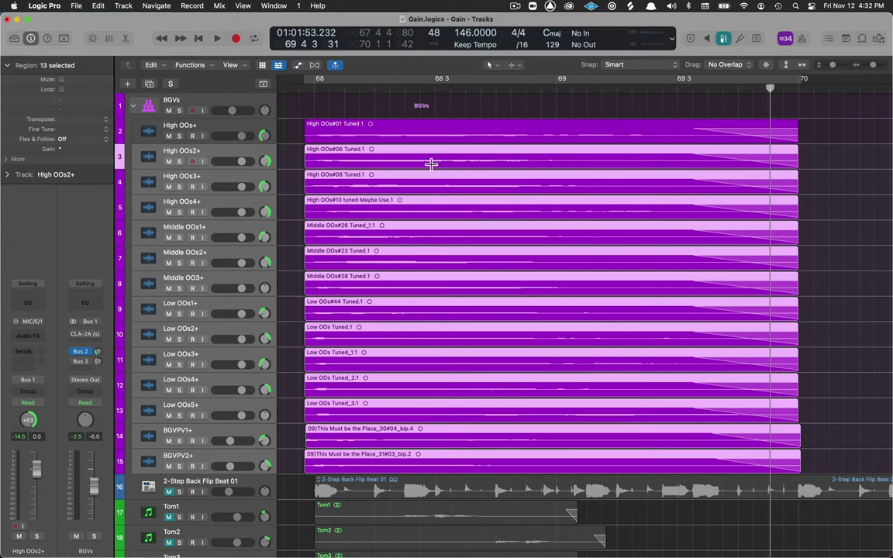
left_click(313, 90)
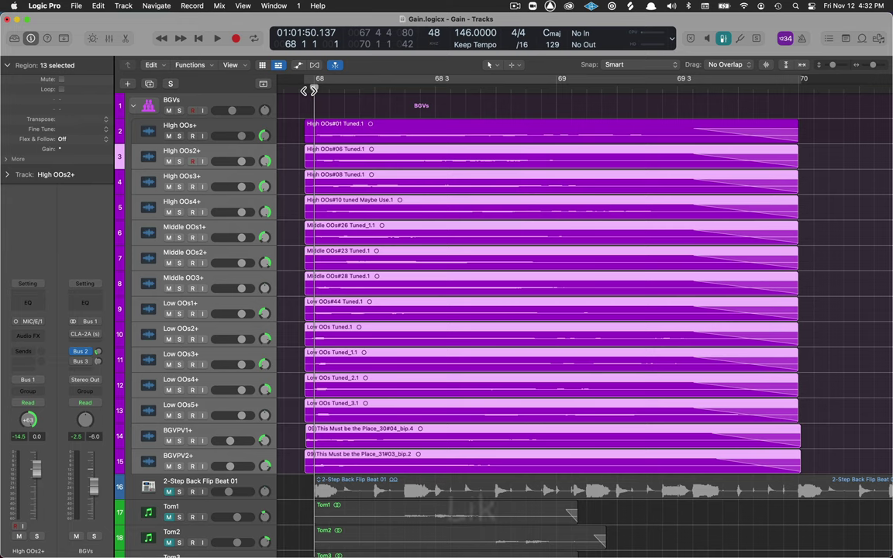
- Play the normalized vocals, then check the gain on High OOs#01 Tuned.1, BGVPV1+, Middle OO3+ and High OOs4+
key("space")
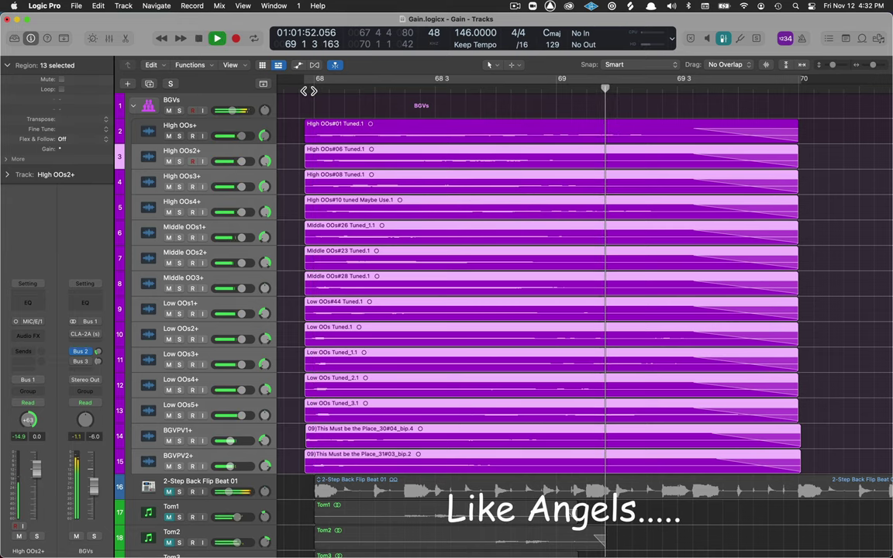
key("space")
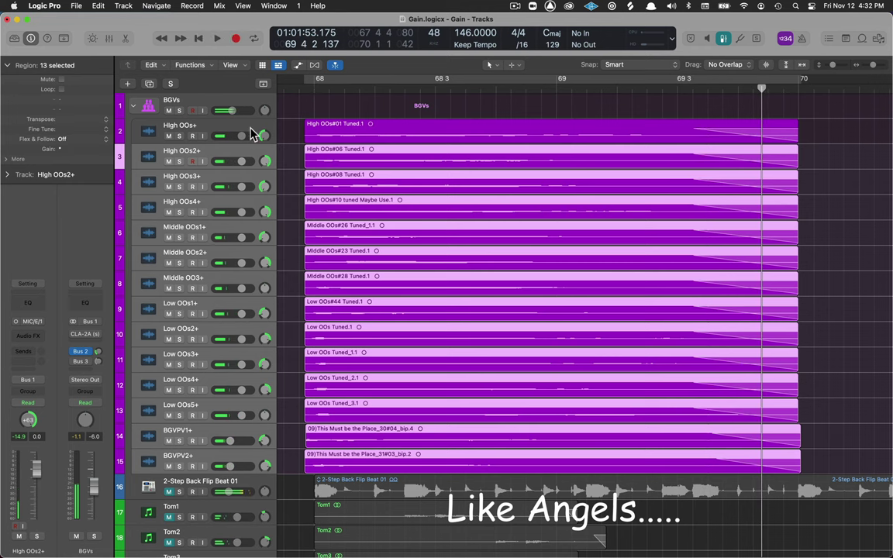
left_click(226, 121)
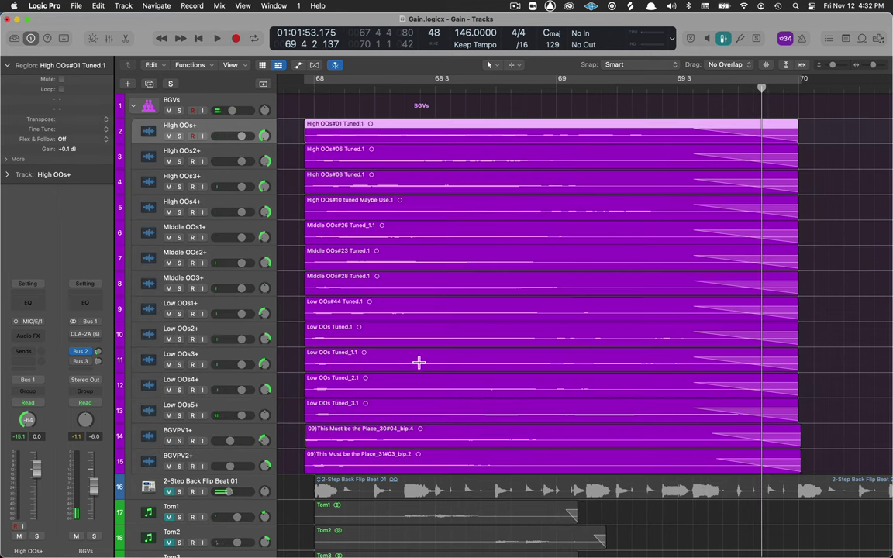
left_click(240, 434)
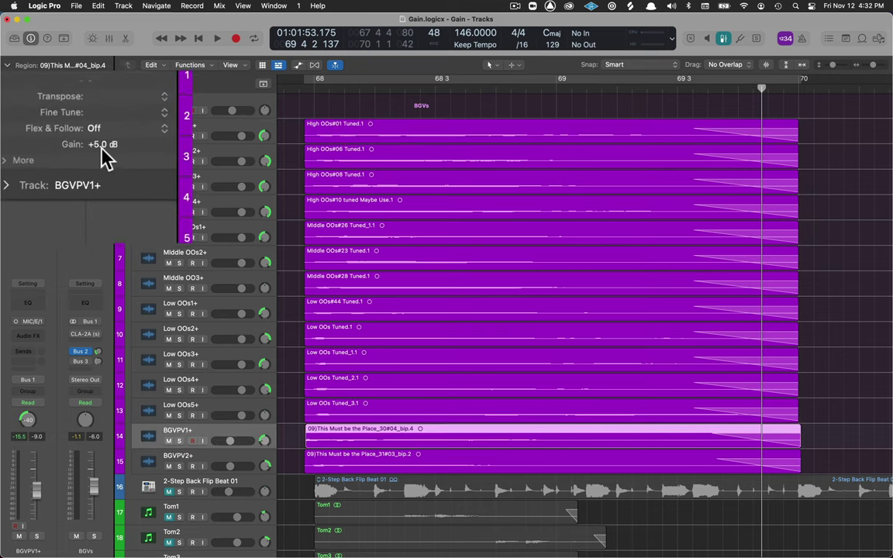
left_click(256, 283)
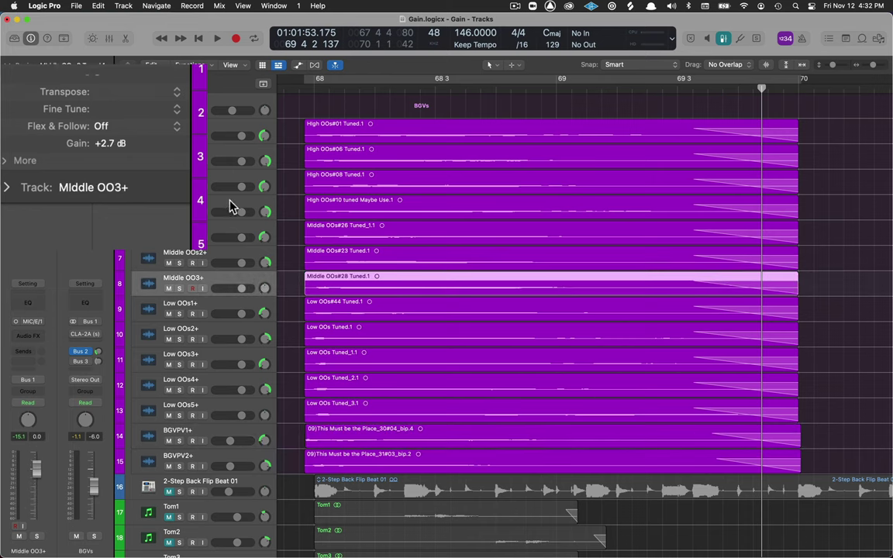
left_click(202, 189)
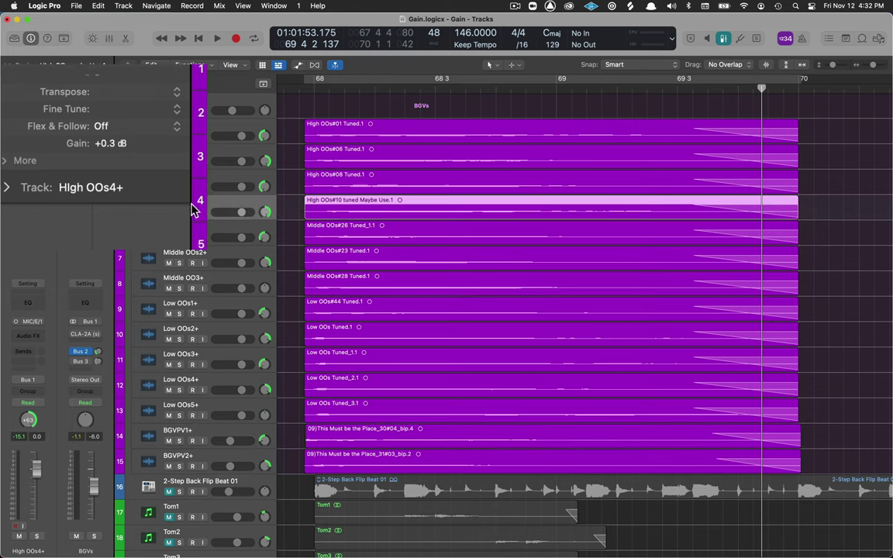
- Replay the background vocals from just before bar 68
left_click(307, 89)
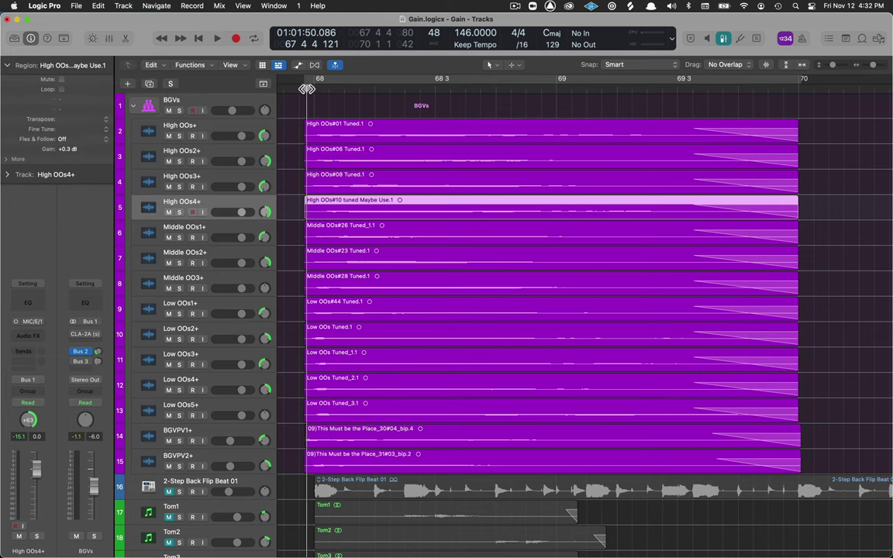
key("space")
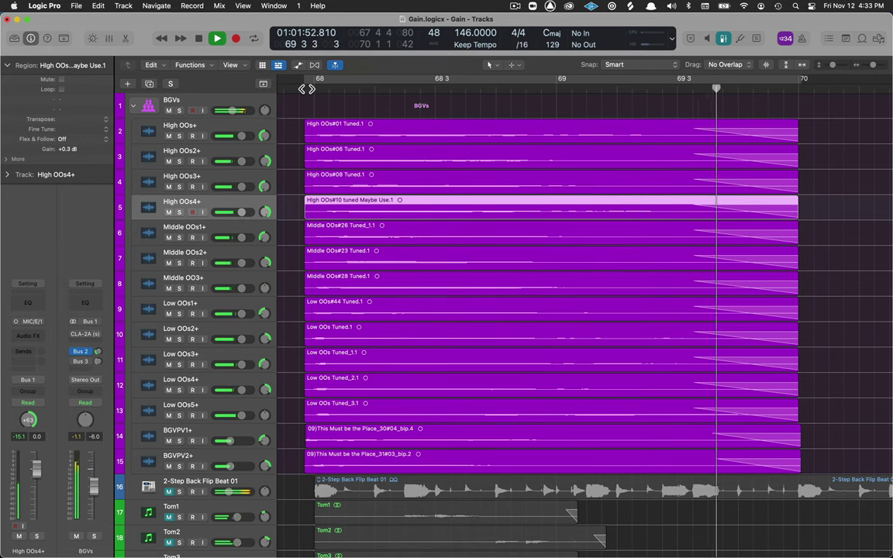
key("space")
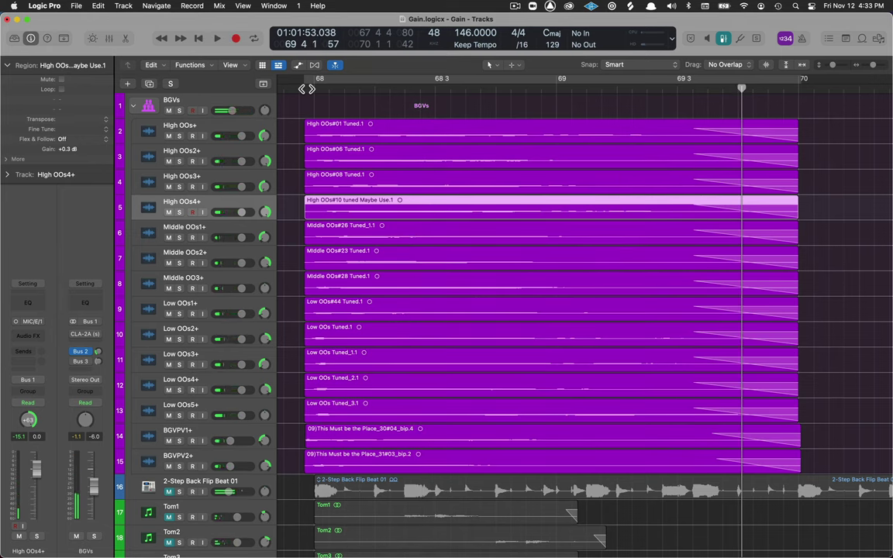
left_click(219, 103)
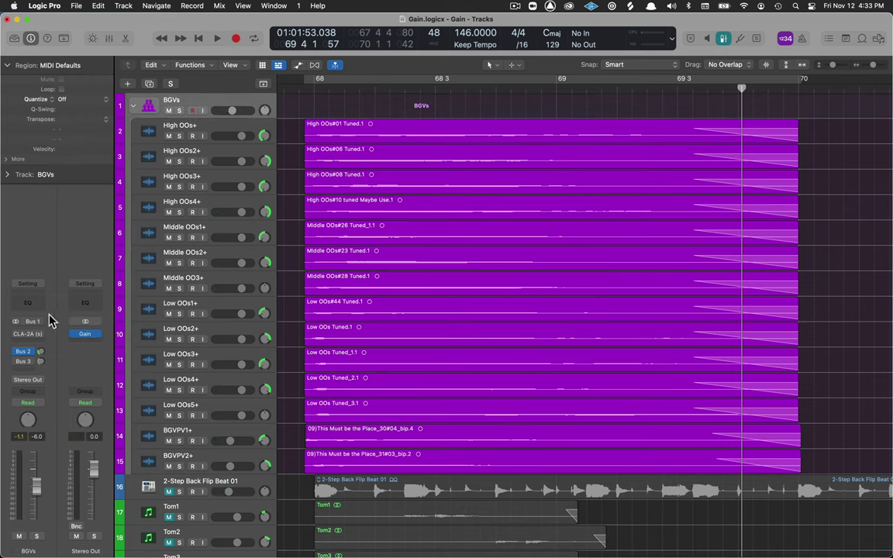
mouse_move(26, 335)
left_click(28, 334)
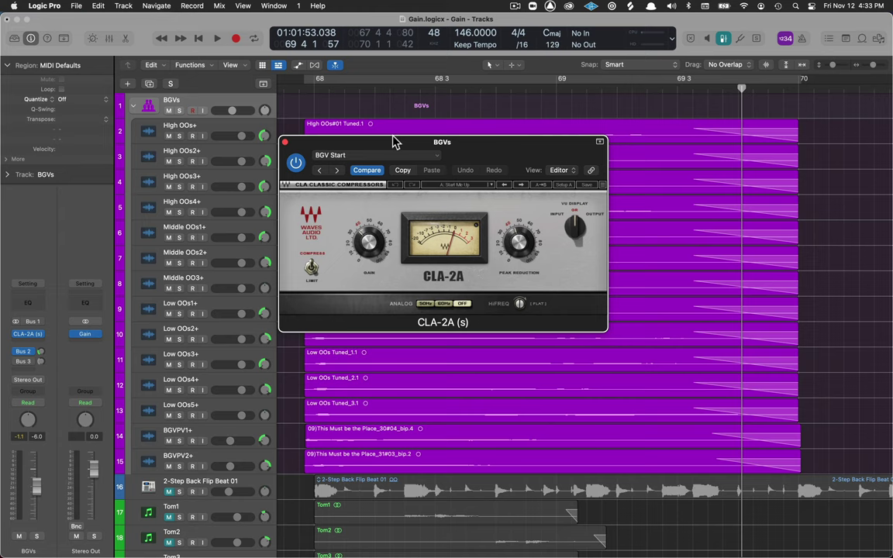
key("space")
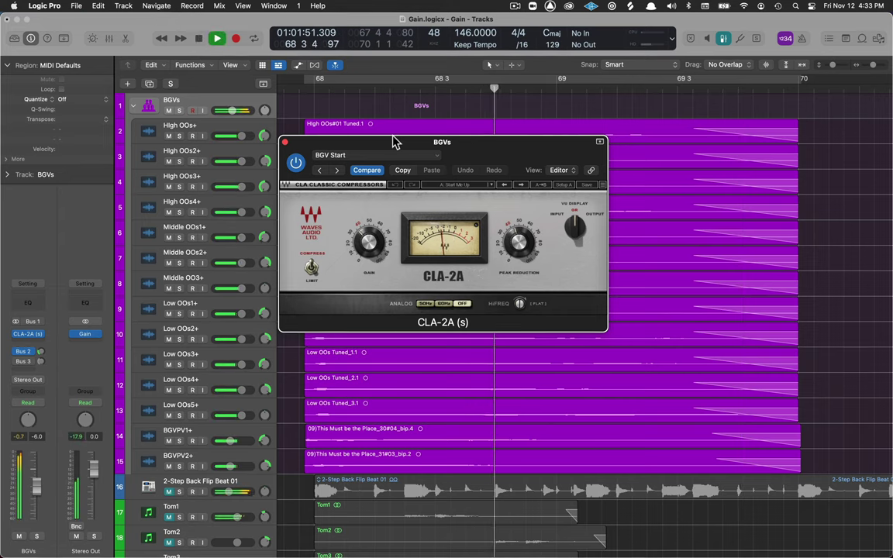
key("space")
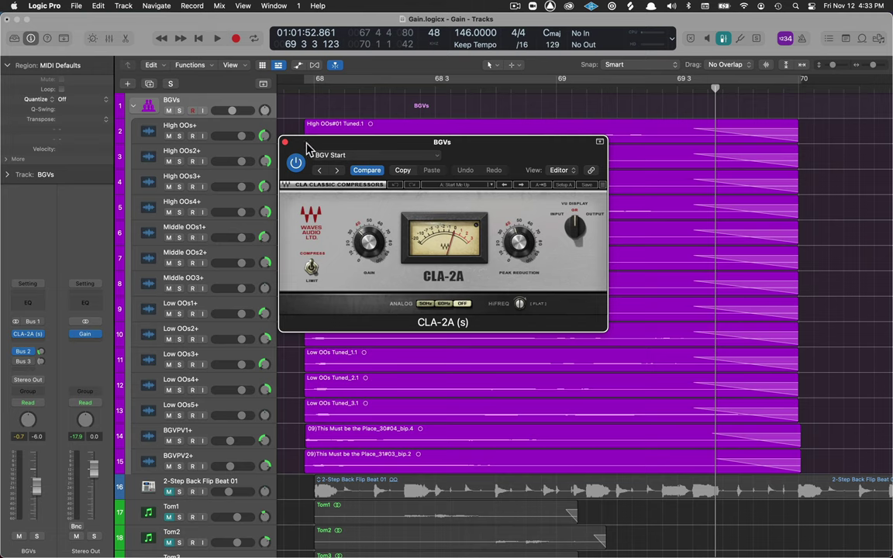
key("space")
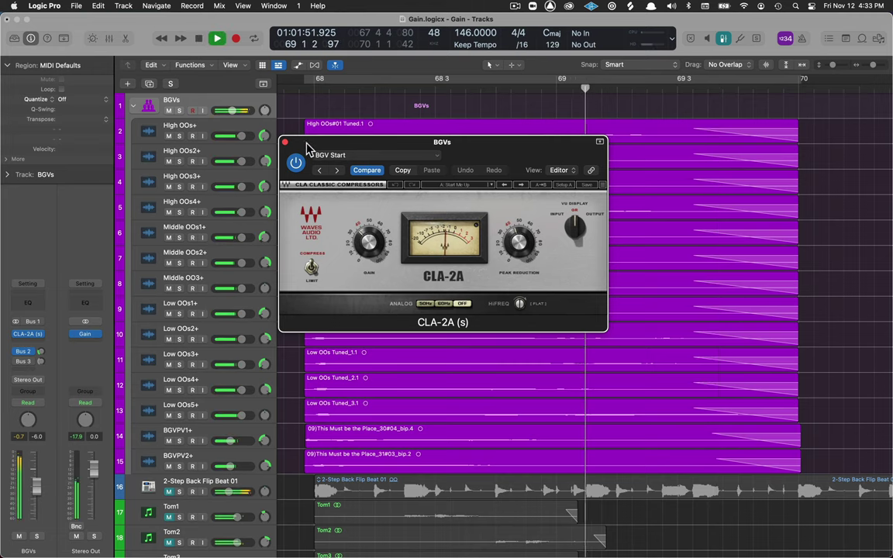
key("space")
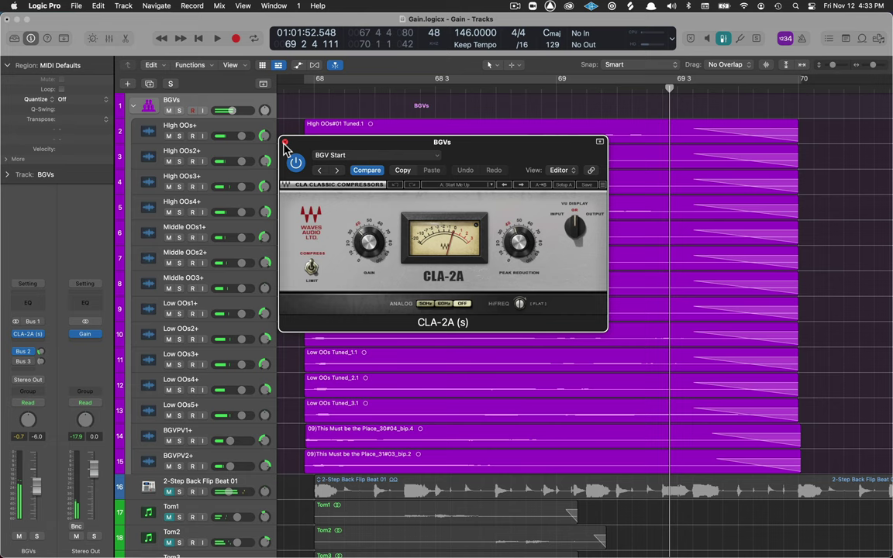
left_click(284, 142)
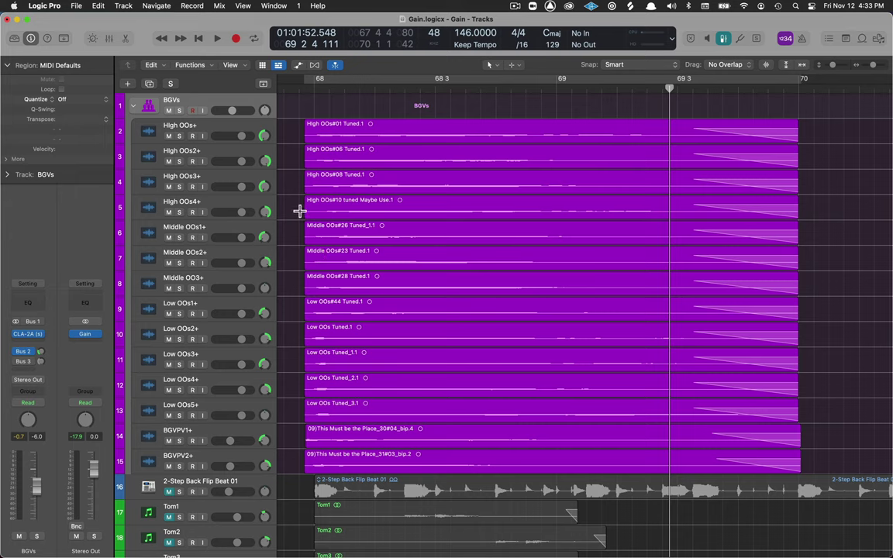
- Collapse the BGVs folder, select the 2-Step Back Flip Beat 01 loop, and play from bar 68
left_click(133, 105)
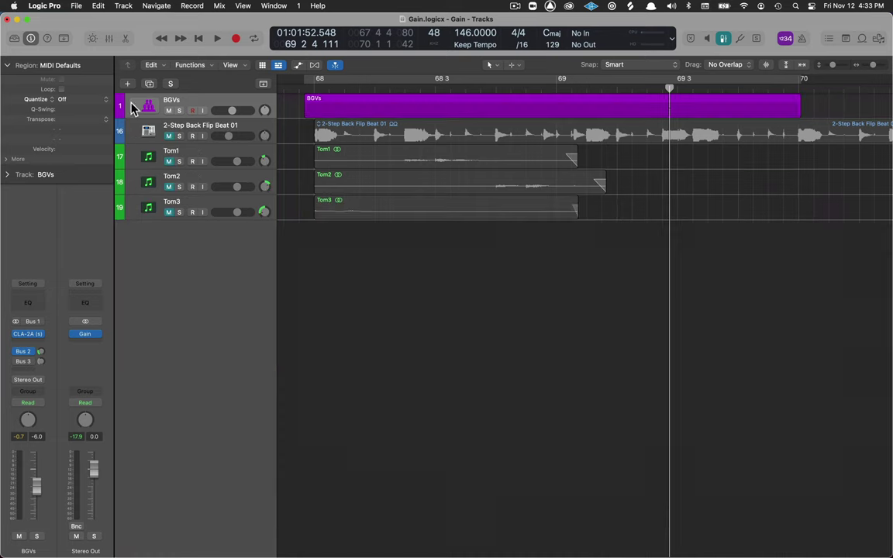
left_click(218, 128)
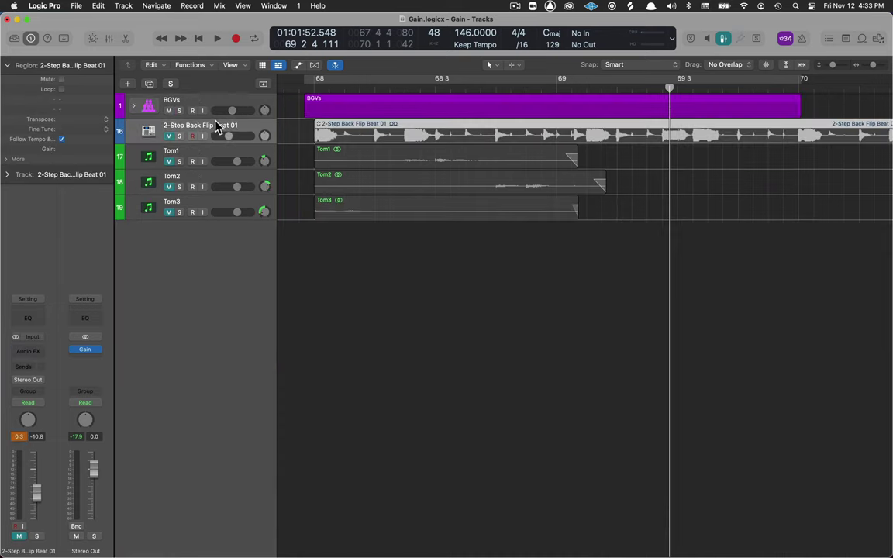
double_click(313, 87)
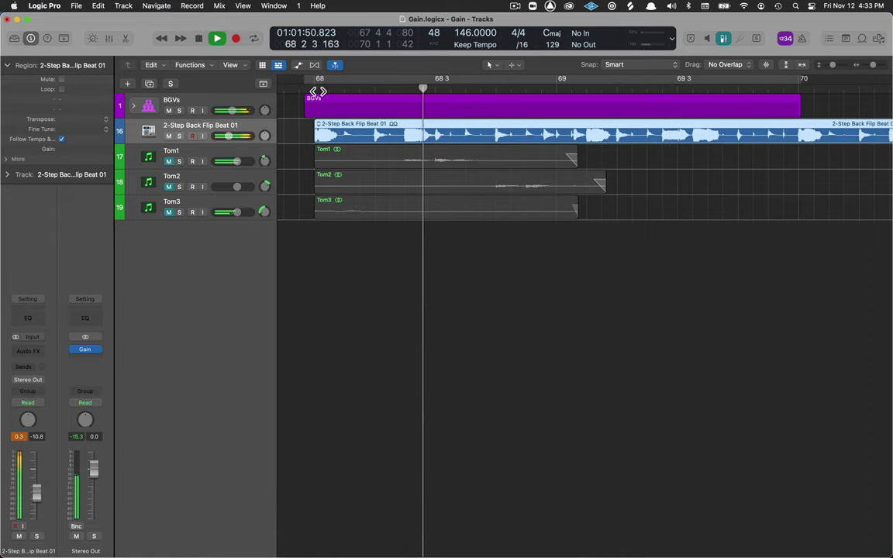
key("space")
- Mute the BGVs folder and play the drum loop alone from bar 68
left_click(168, 110)
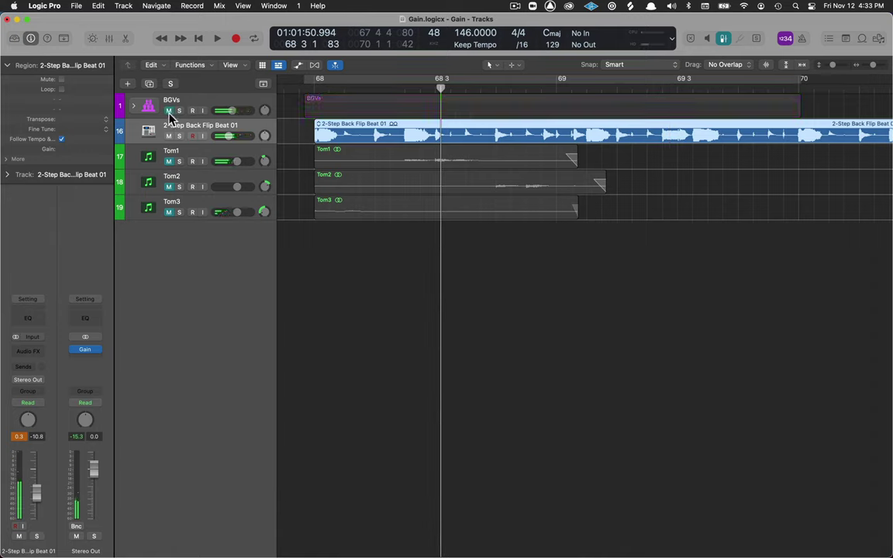
key("space")
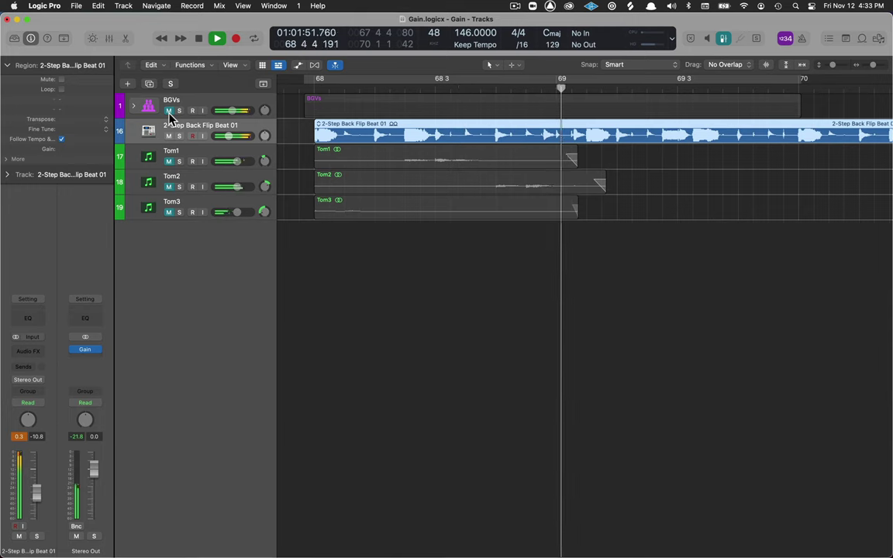
key("space")
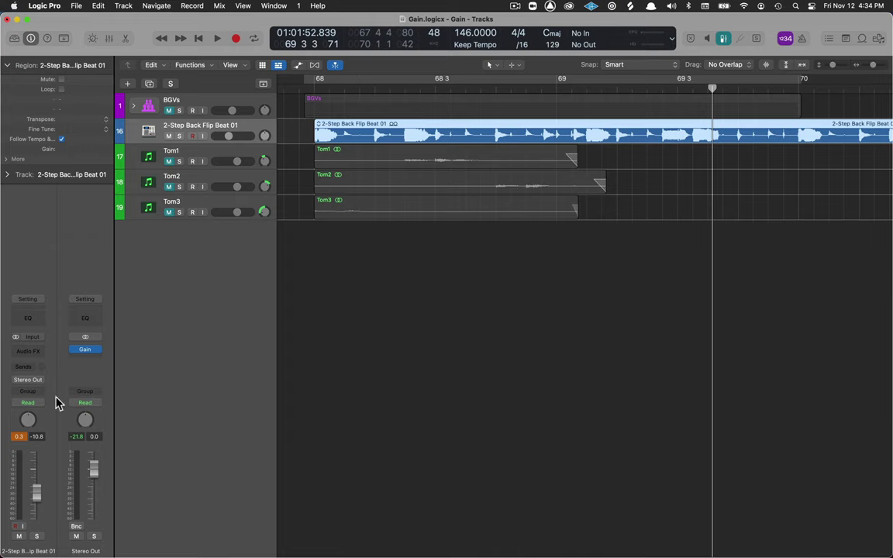
left_click(310, 90)
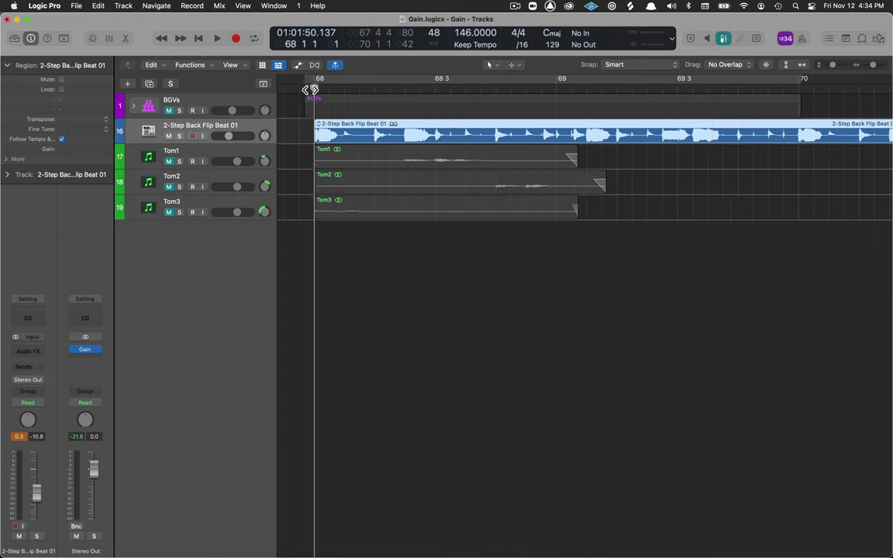
key("space")
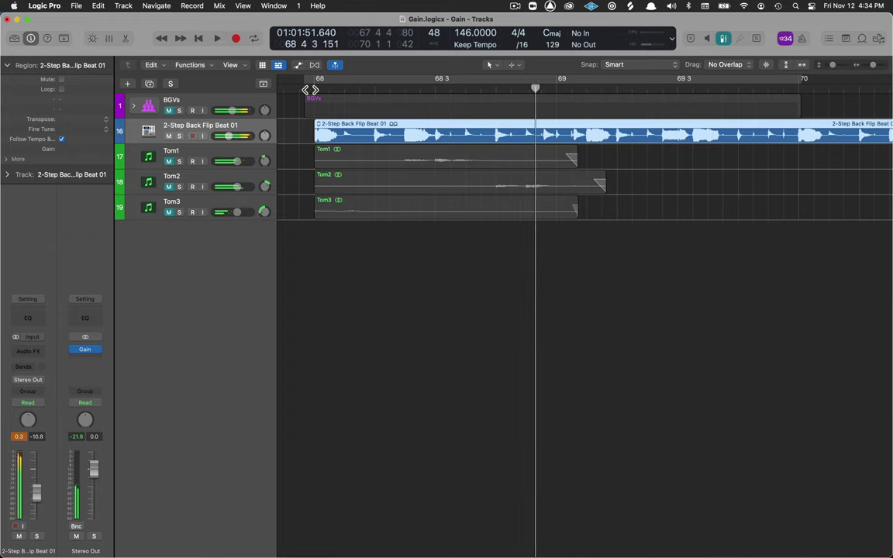
- Normalize the 2-Step Back Flip Beat 01 region gain to a -7.0 dB peak target
key("alt+ctrl")
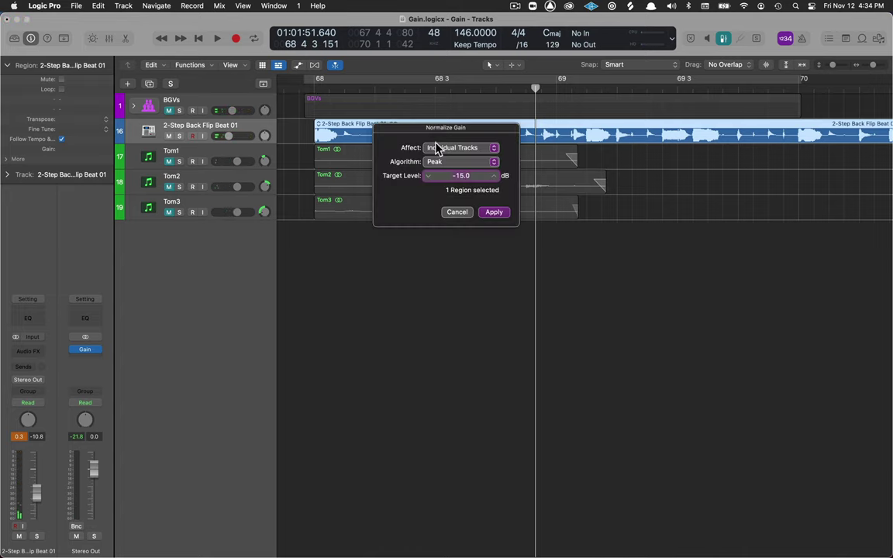
double_click(473, 180)
type("-7")
key("Tab")
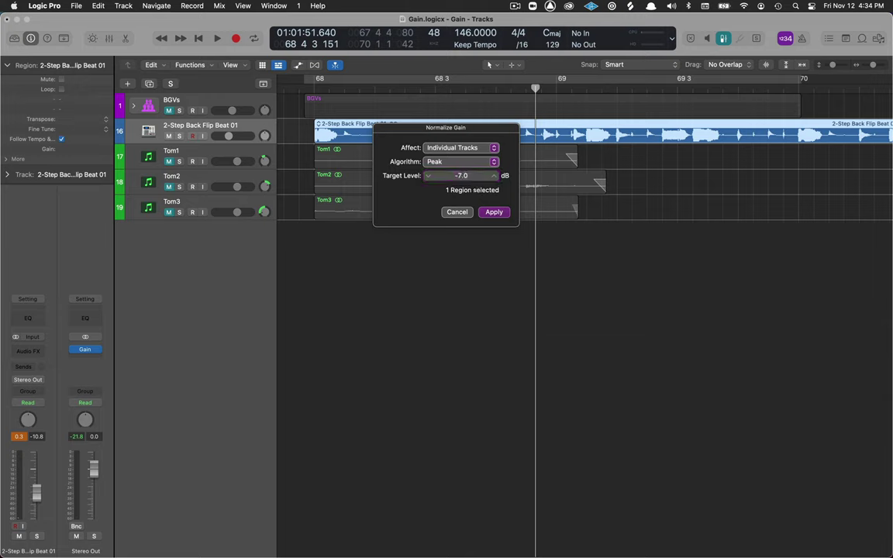
key("Return")
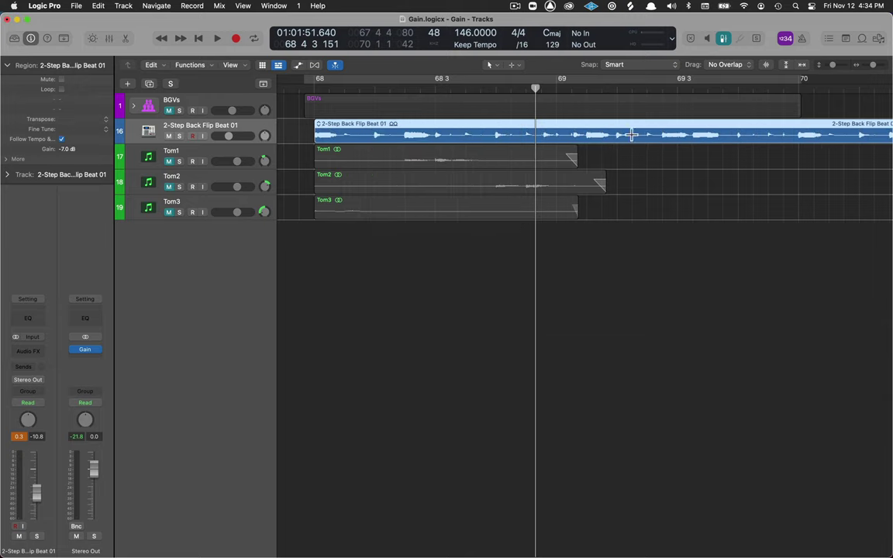
- Audition the normalized drum loop twice from bar 68
left_click(314, 88)
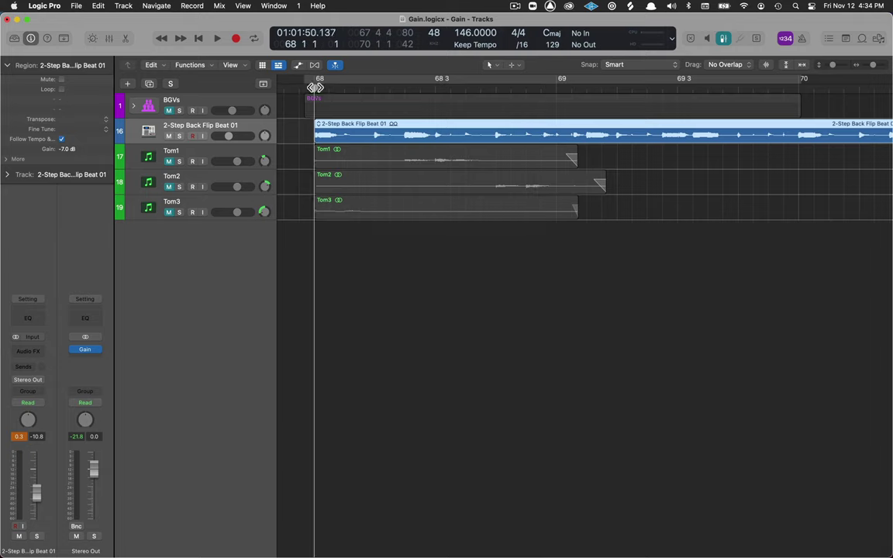
key("space")
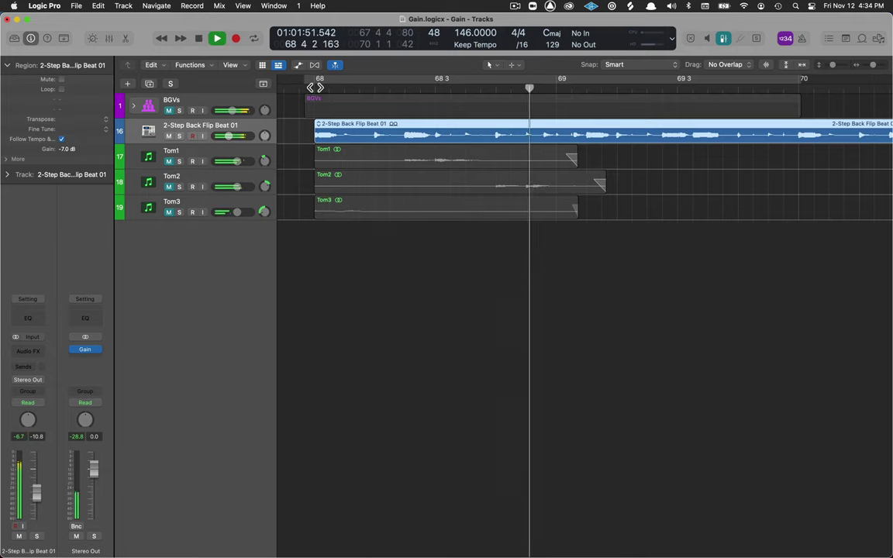
key("space")
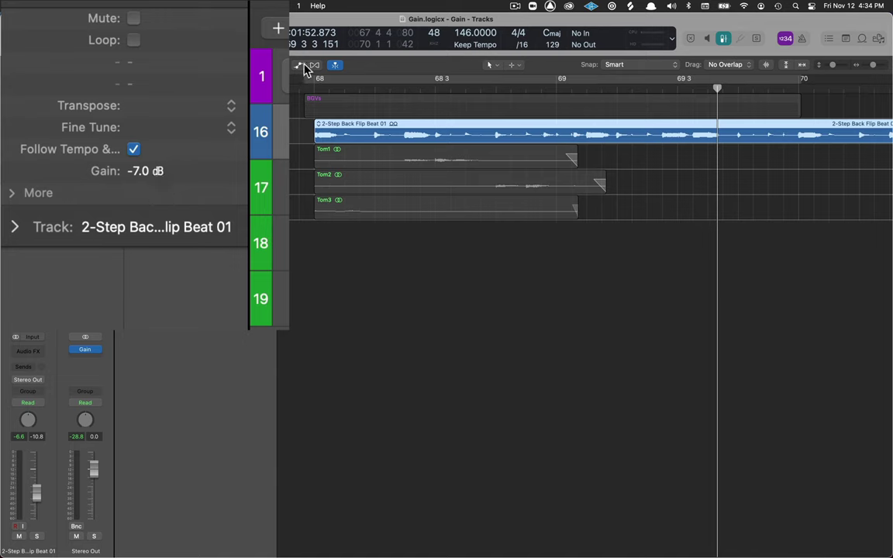
left_click(317, 88)
key("space")
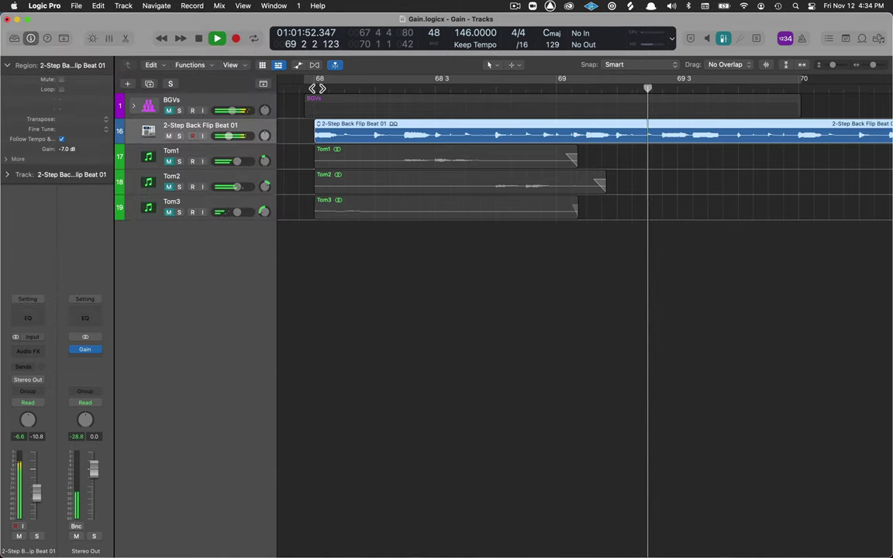
key("space")
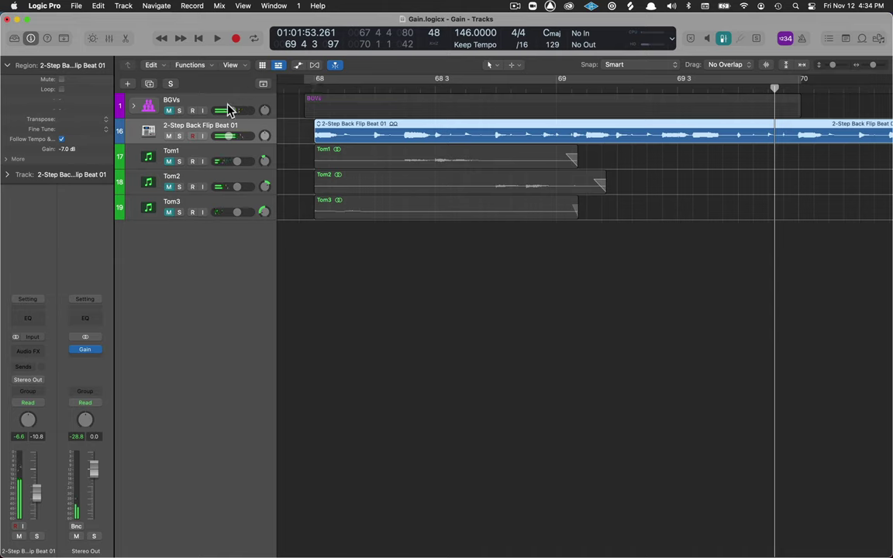
- Mute the drum loop track and select the Tom1, Tom2 and Tom3 regions
left_click(168, 137)
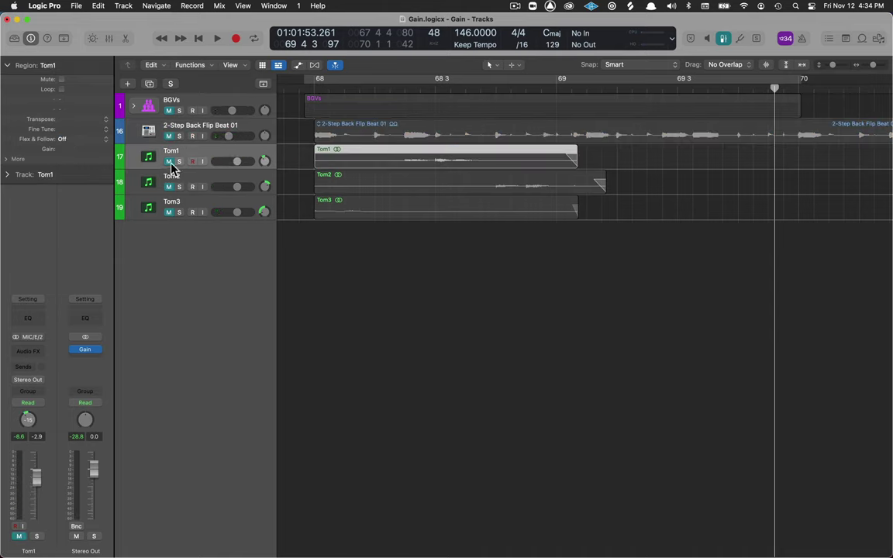
left_click(172, 163)
left_click(172, 192, "shift")
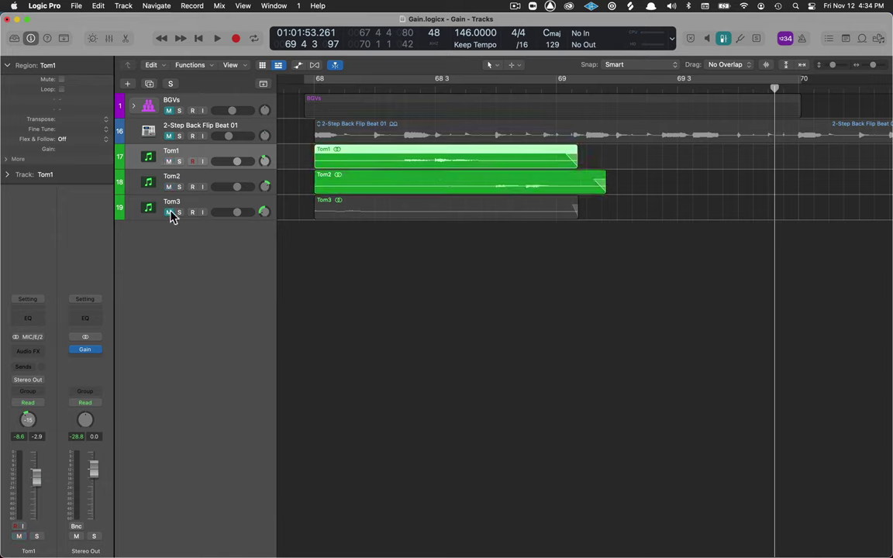
left_click(171, 215, "shift")
- Solo Tom1, Tom2 and Tom3 and play them from bar 68
left_click(311, 87)
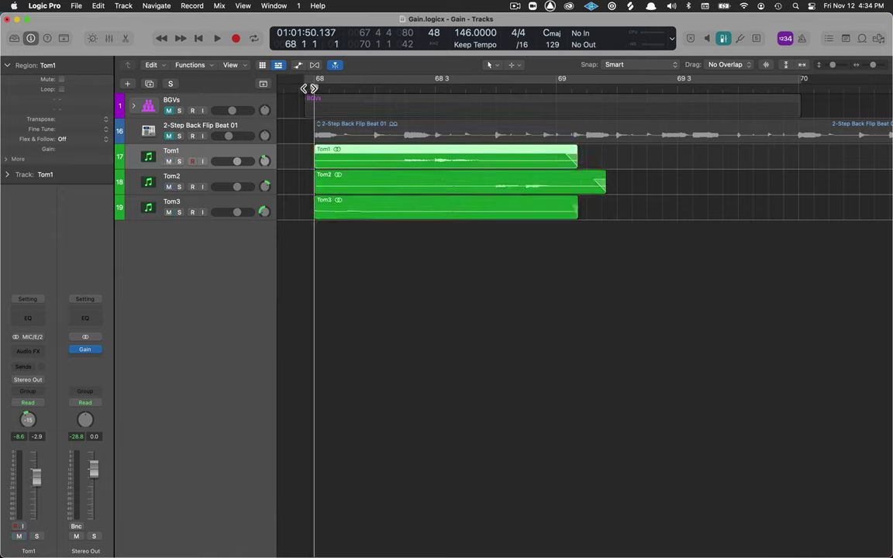
left_click_drag(178, 162, 175, 210)
key("space")
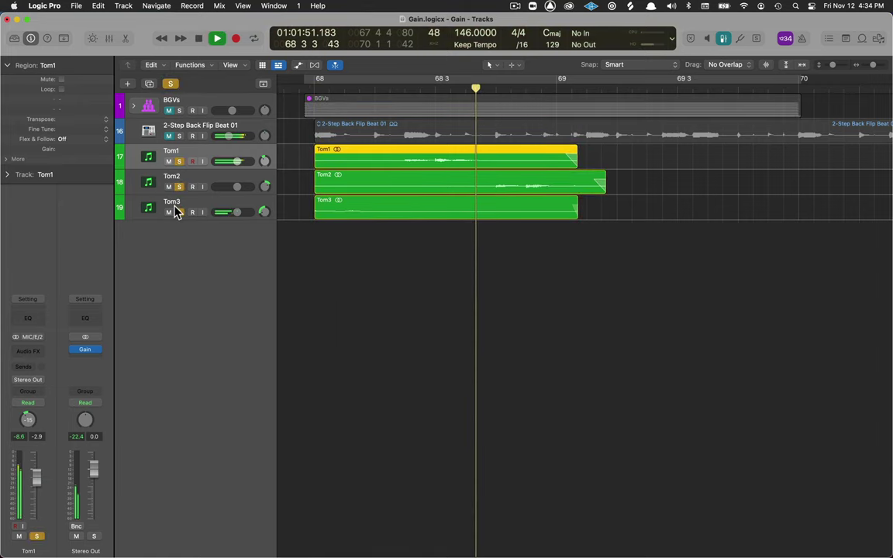
key("space")
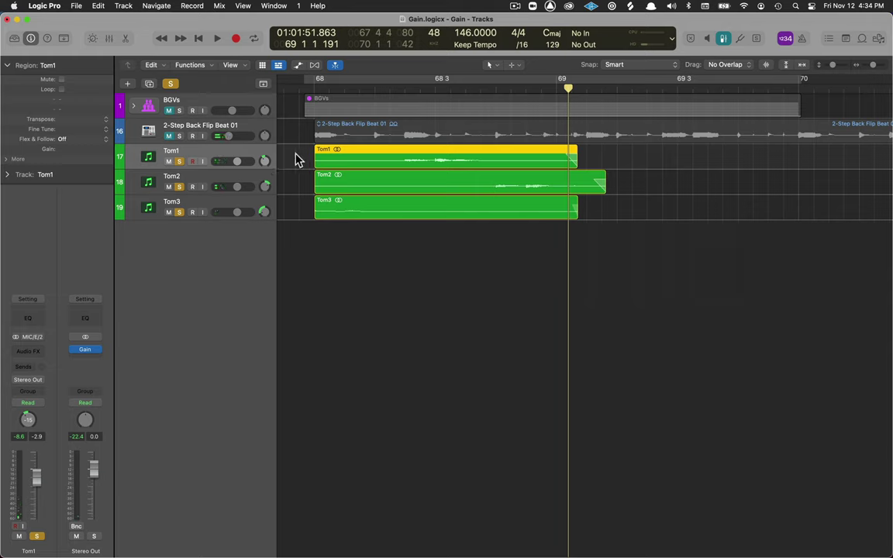
- Select the Tom2, Tom1 and Tom3 regions together
left_click(239, 182)
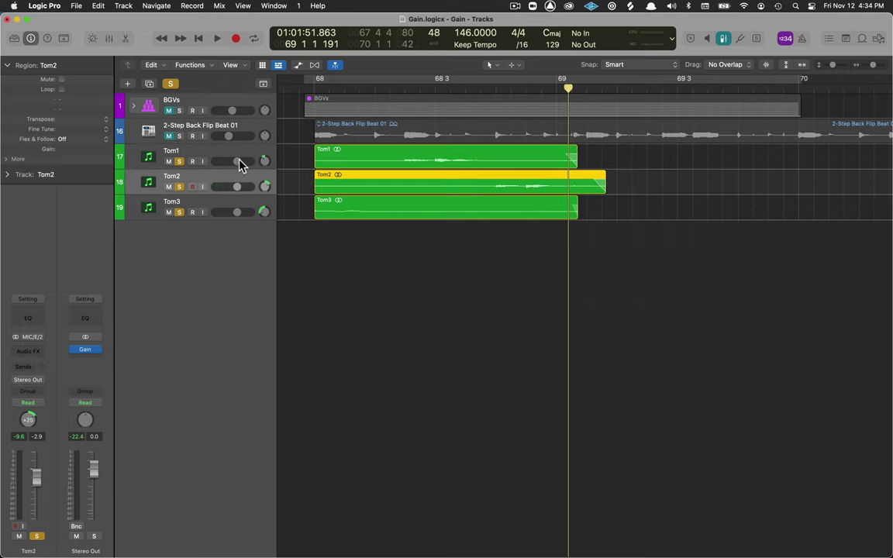
left_click(238, 161, "shift")
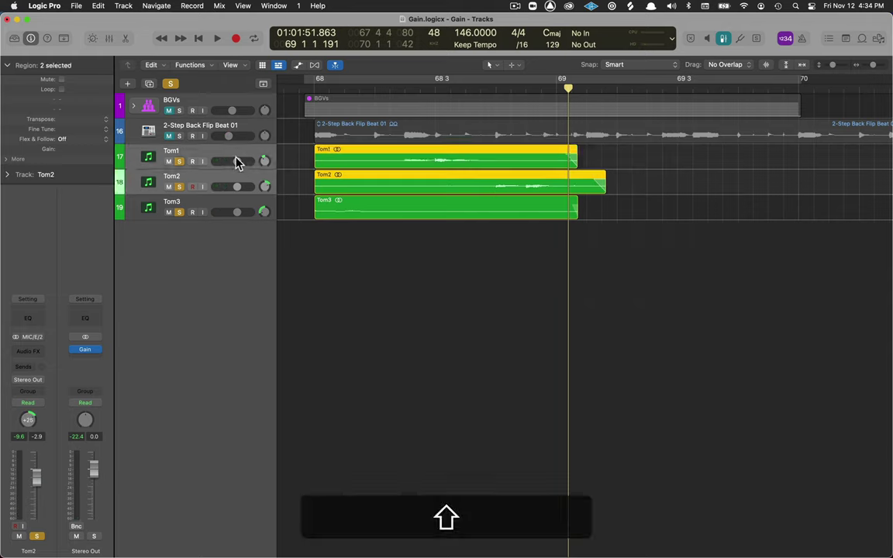
left_click(258, 206, "shift")
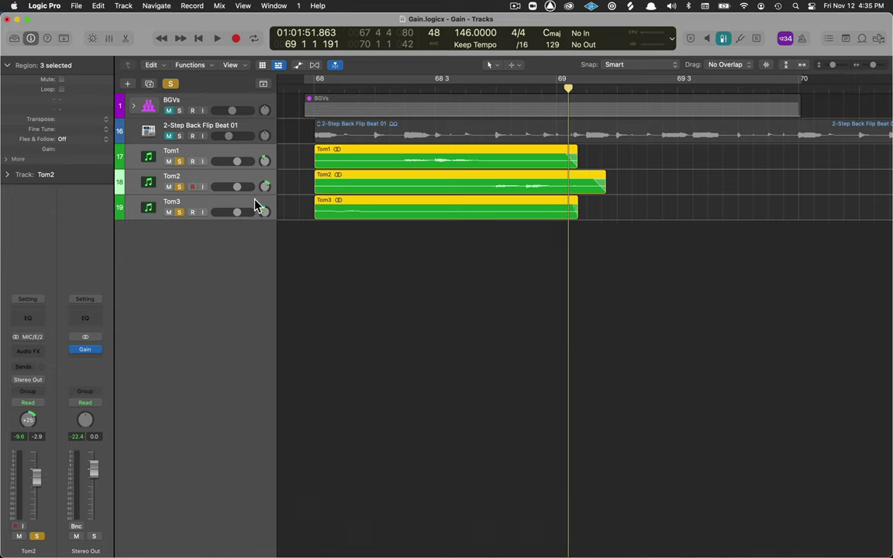
- Normalize the three tom regions to a -5.0 dB peak target level
key("ctrl+alt+g")
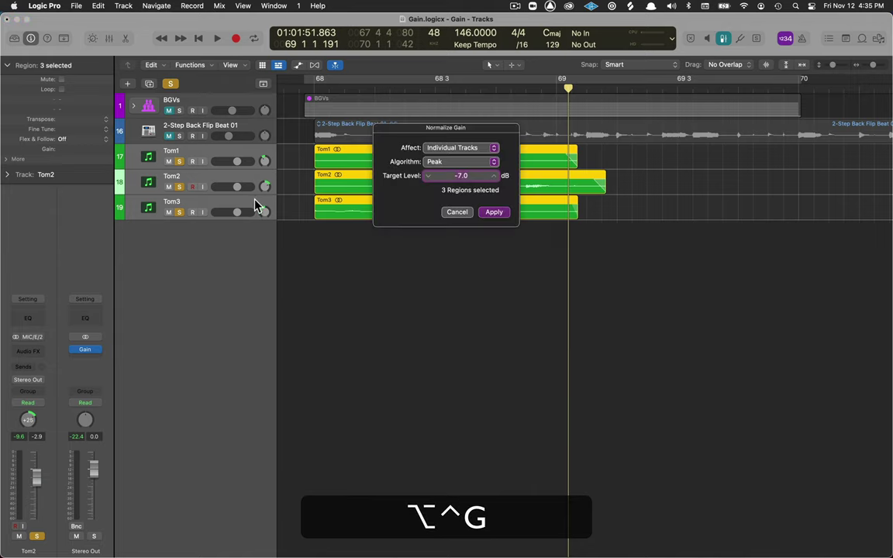
left_click(449, 177)
type("-5")
key("Tab")
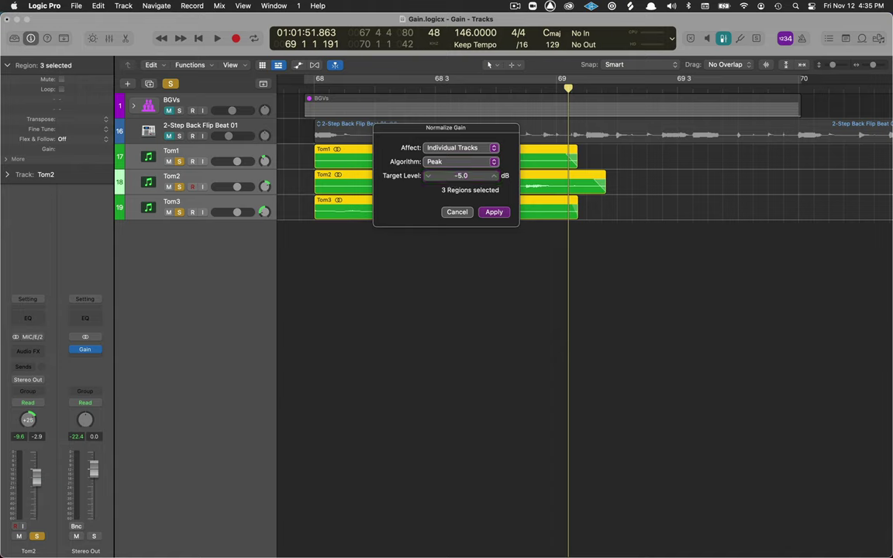
key("Return")
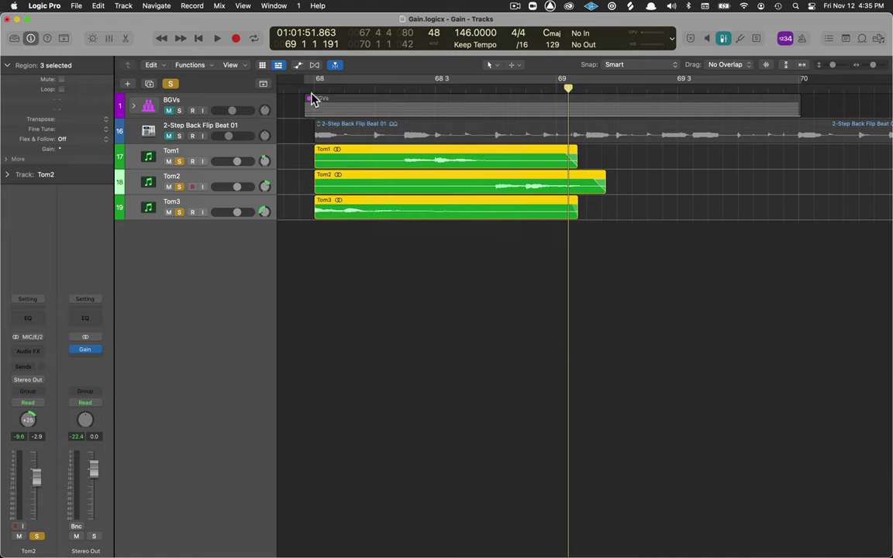
- Play the normalized toms twice from the regions' start
key("comma")
key("space")
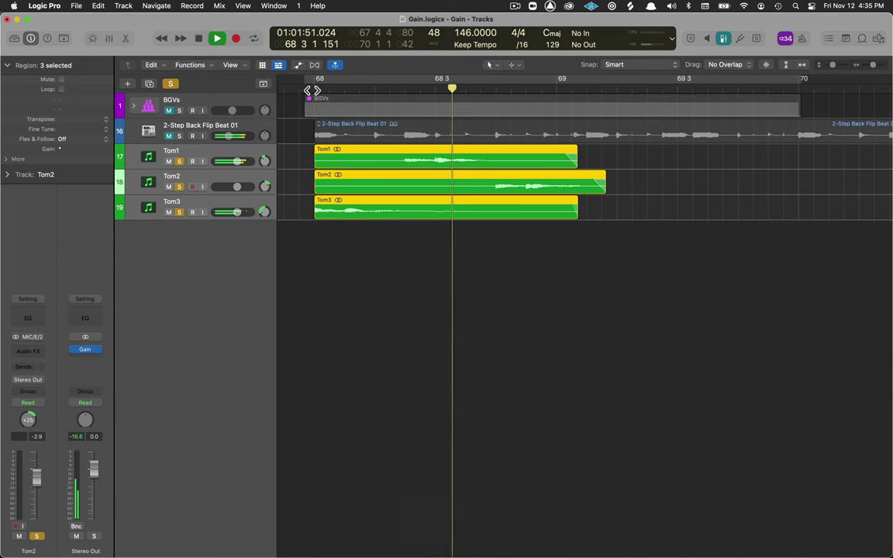
key("space")
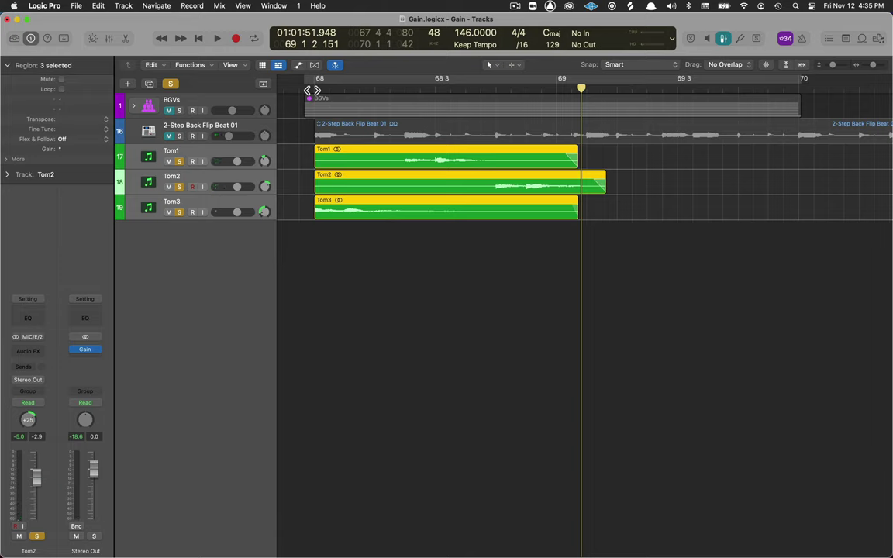
key("comma")
key("space")
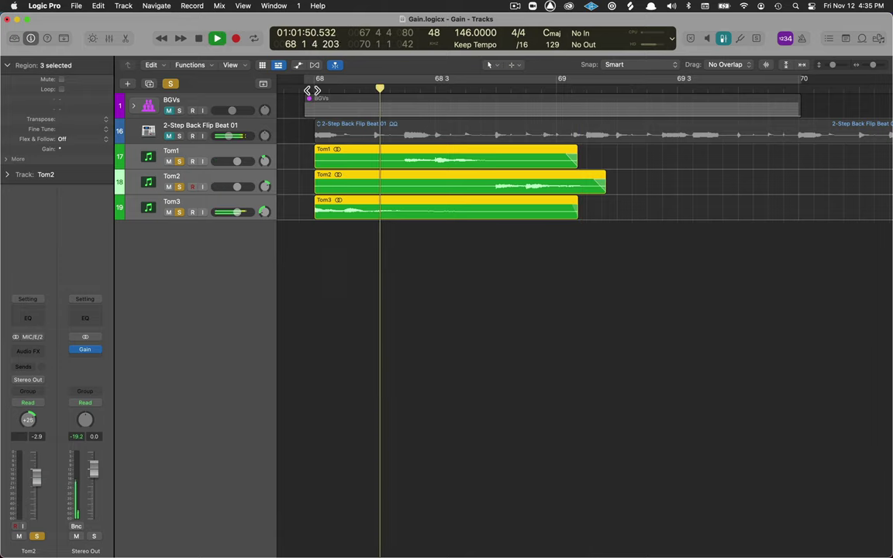
key("space")
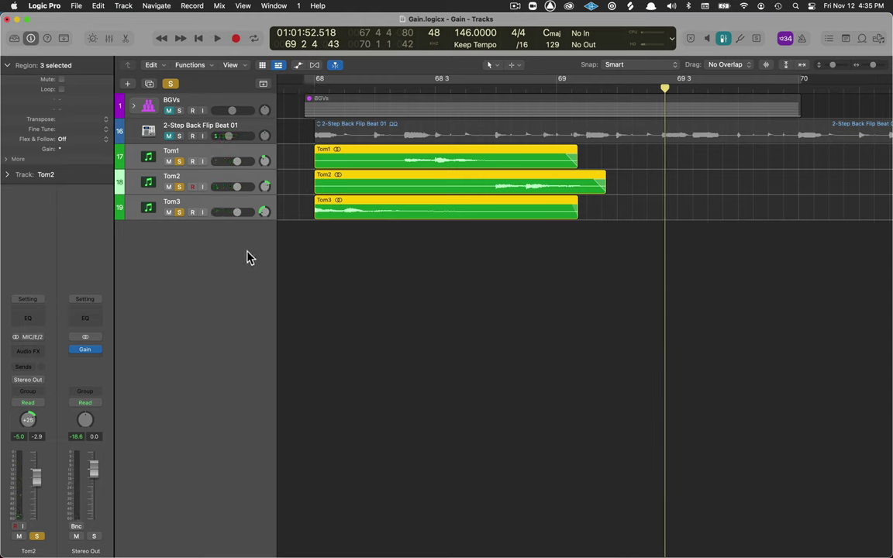
- Unsolo the tom tracks and close the region Functions menu without applying anything
left_click(179, 161)
left_click(180, 186)
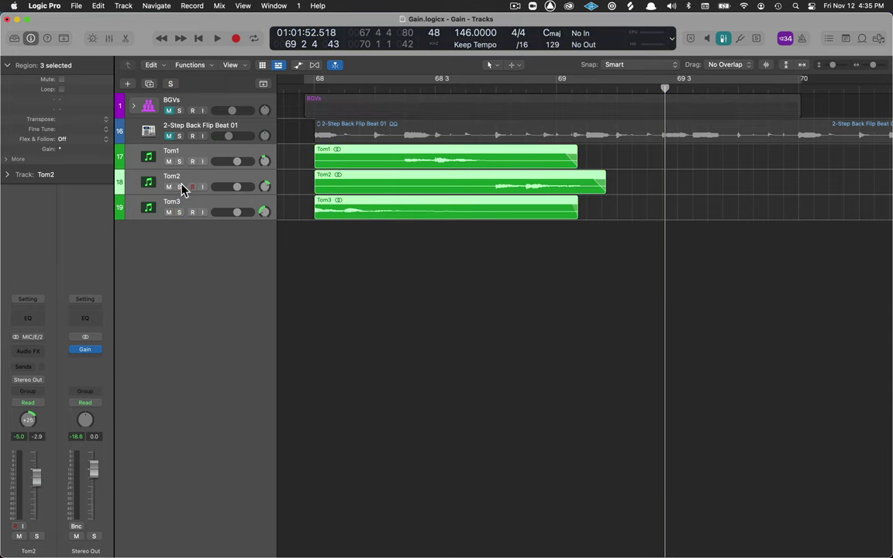
left_click(189, 65)
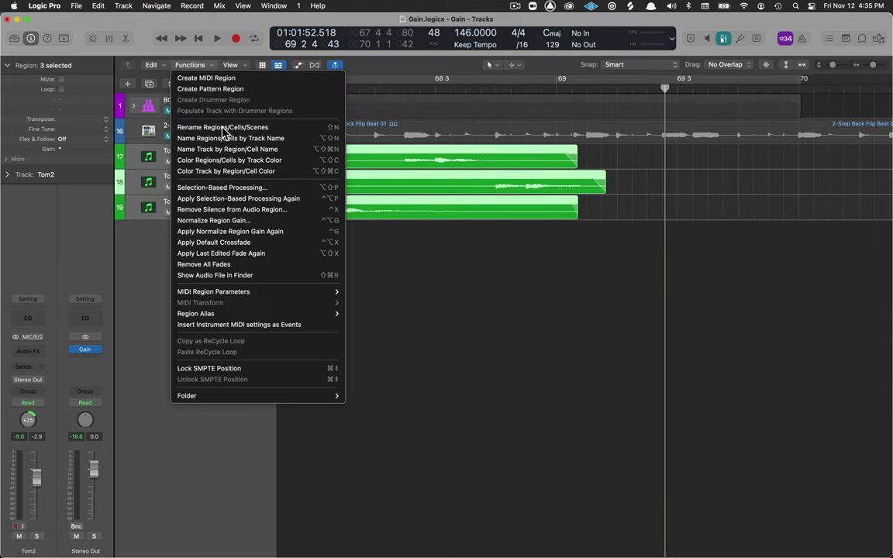
left_click(143, 314)
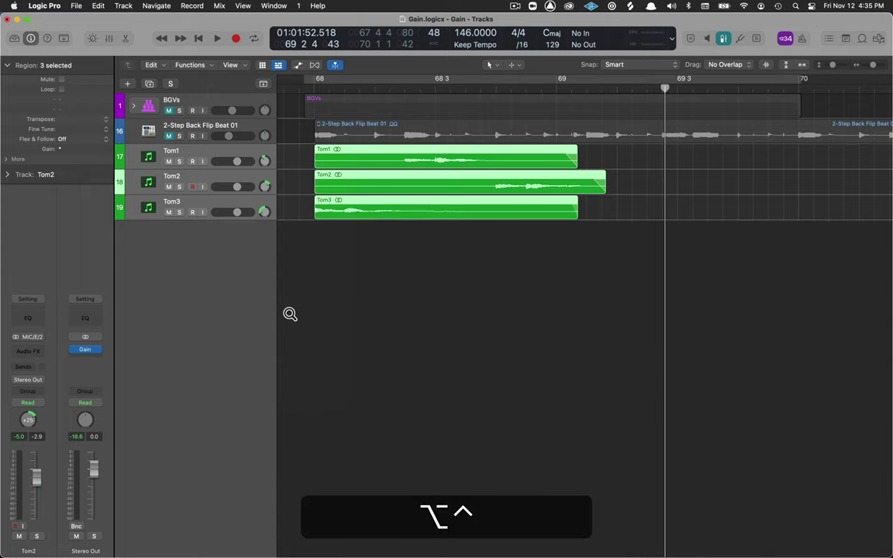
- Re-normalize the tom regions with Peak, Individual Tracks, to a -6.0 dB target
key("ctrl+alt+g")
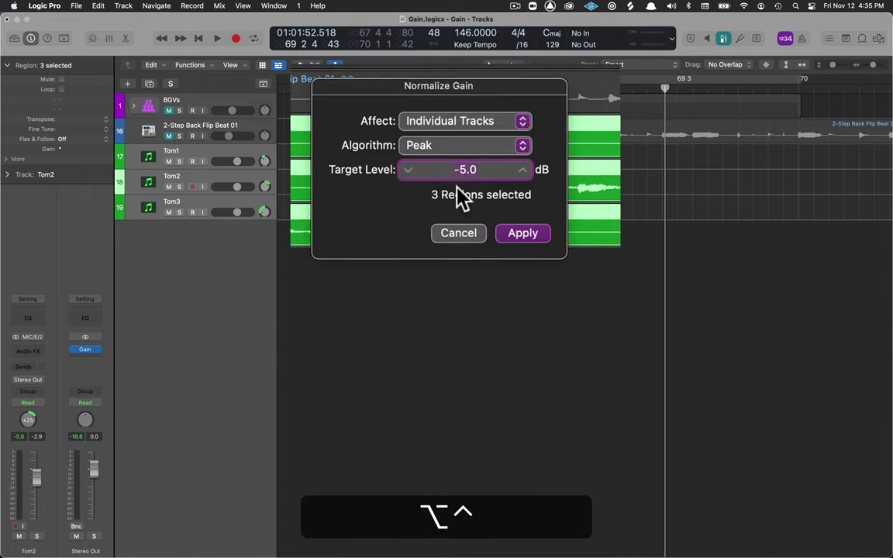
left_click(518, 122)
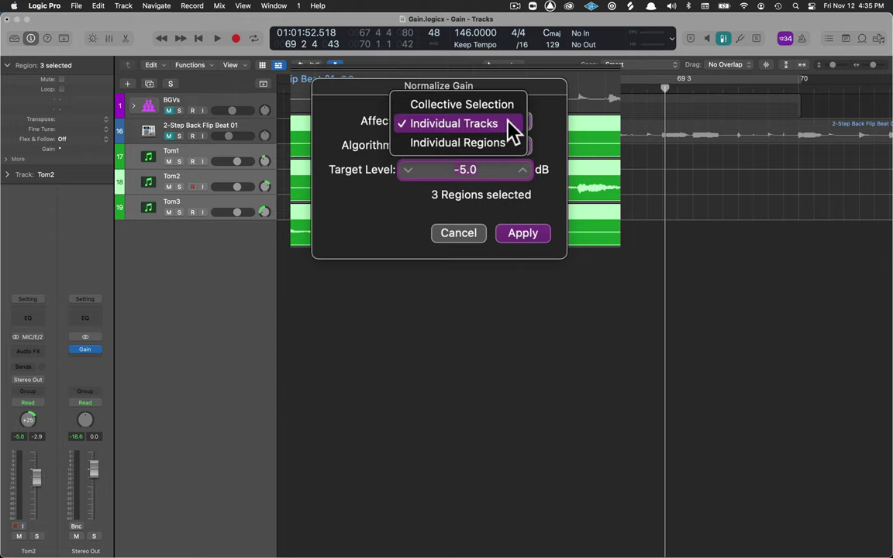
left_click(510, 132)
left_click(527, 147)
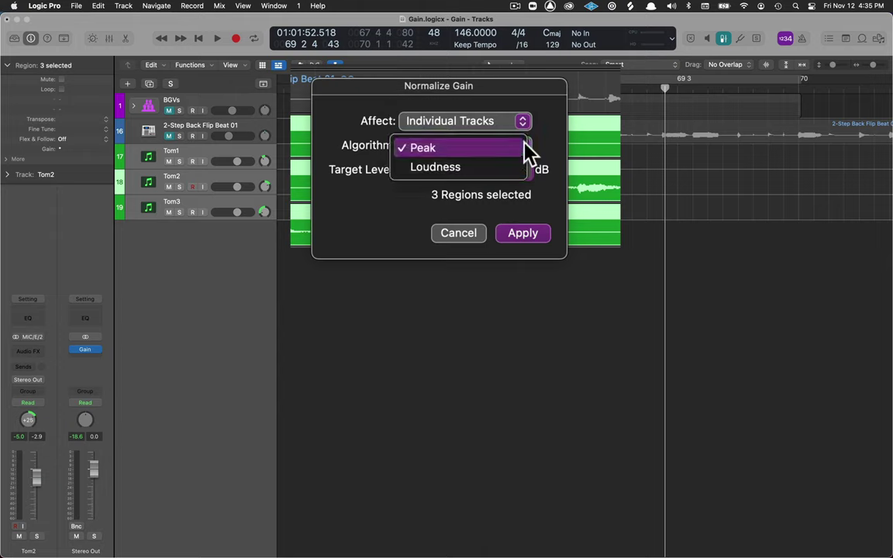
left_click(524, 147)
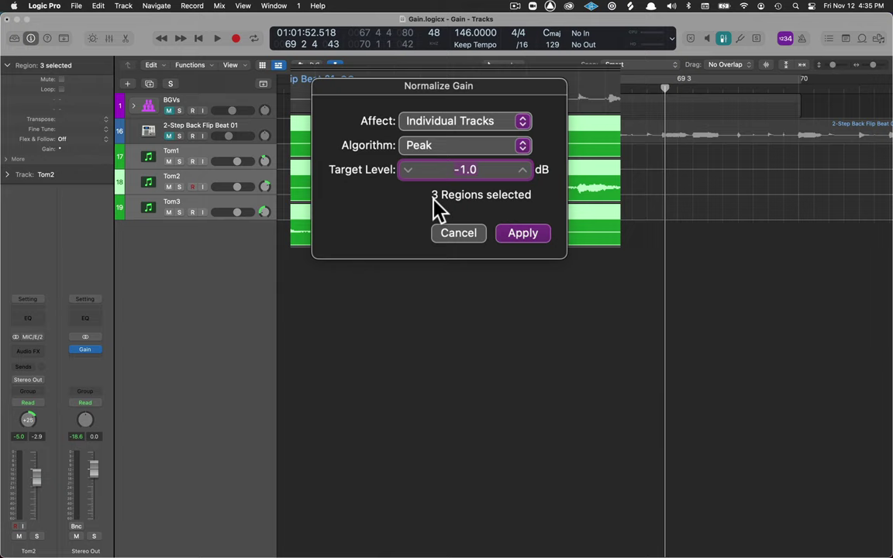
double_click(465, 170)
type("-6")
key("Return")
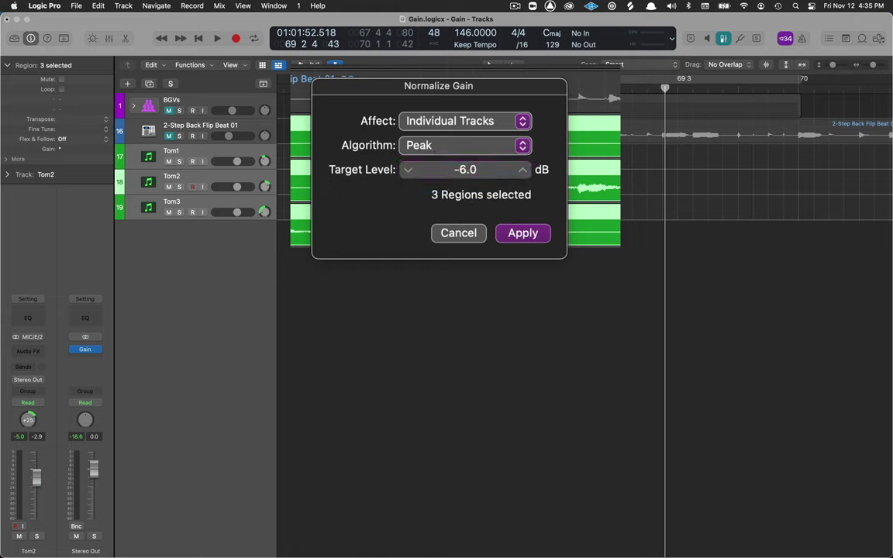
key("Return")
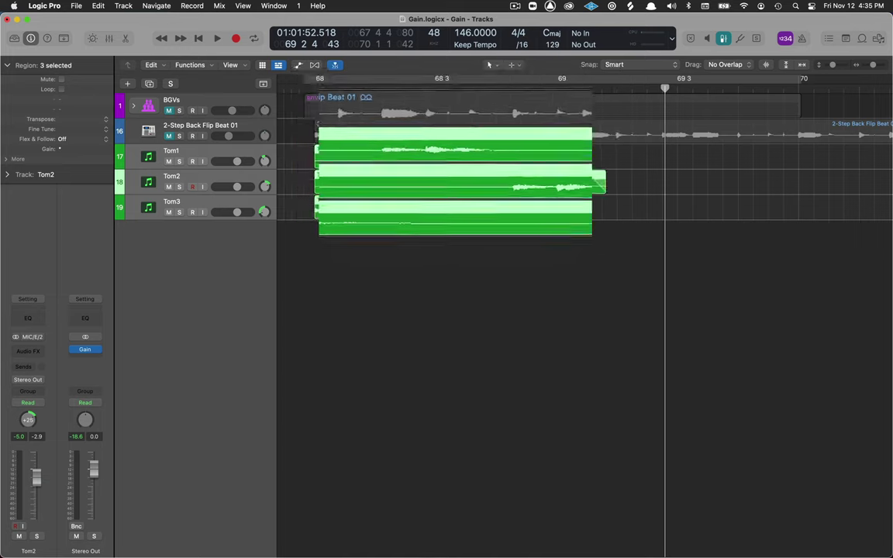
left_click(313, 90)
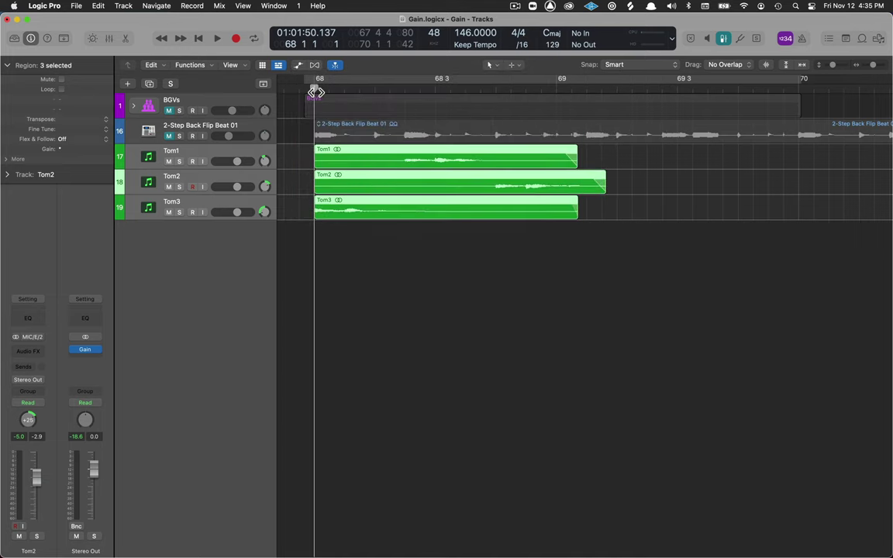
key("space")
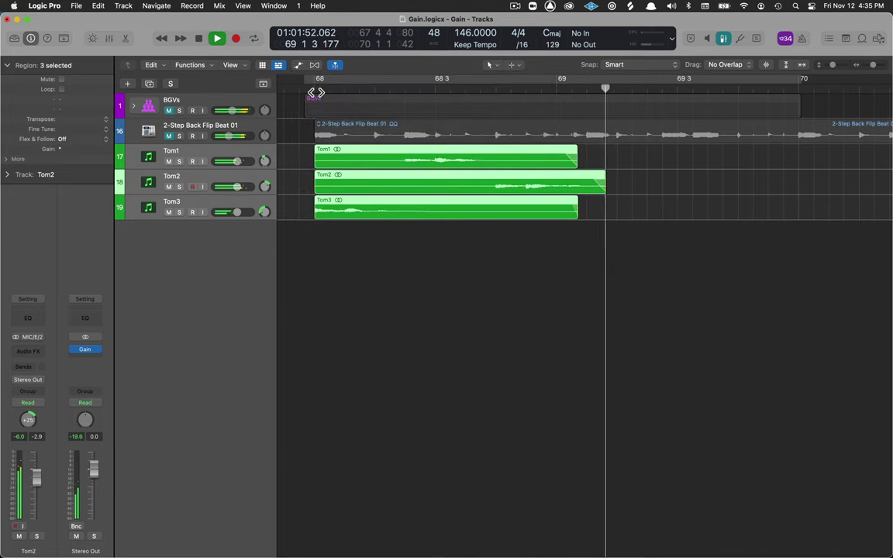
key("space")
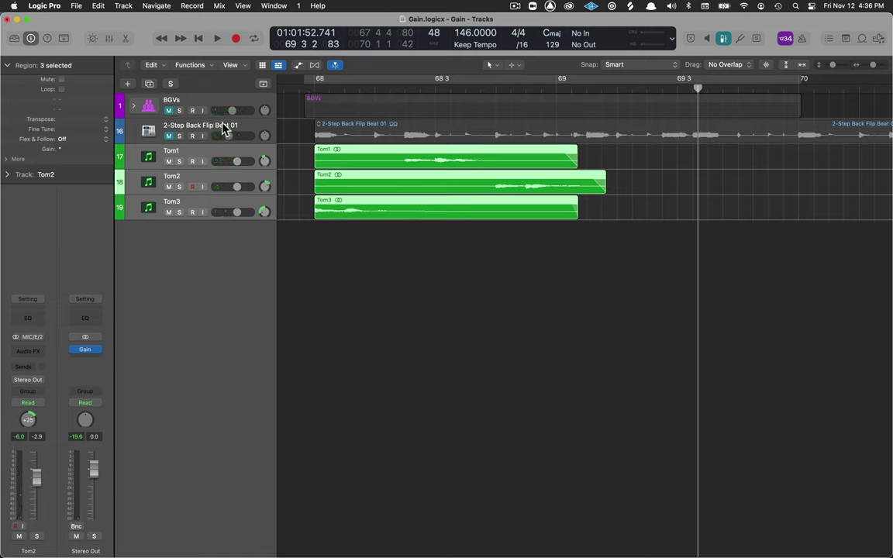
left_click(211, 65)
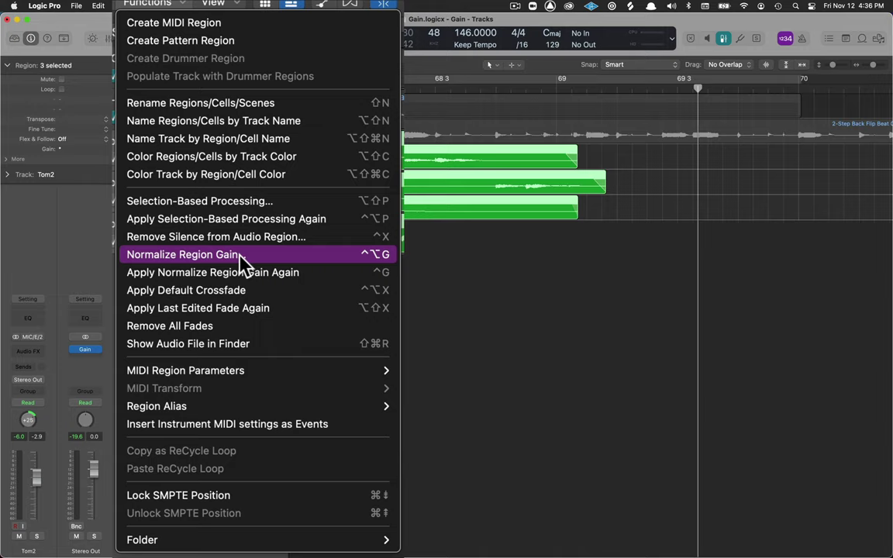
left_click(409, 313)
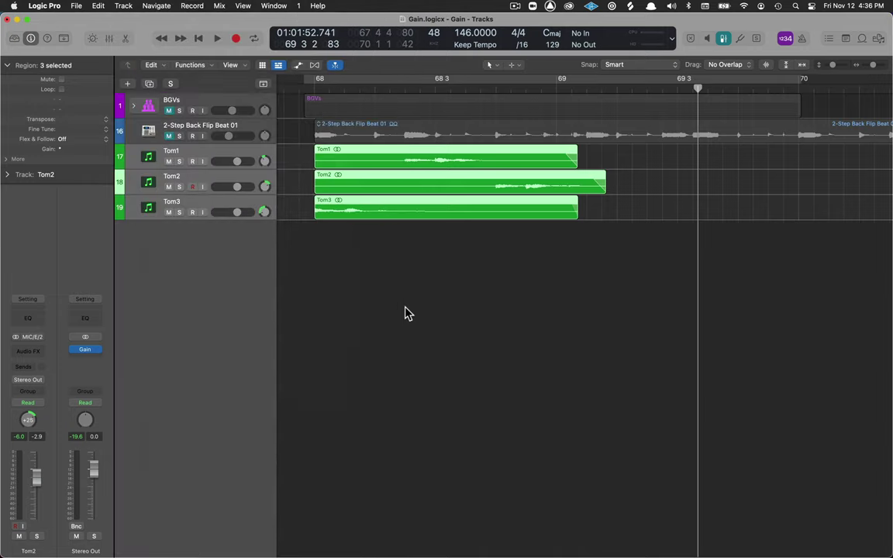